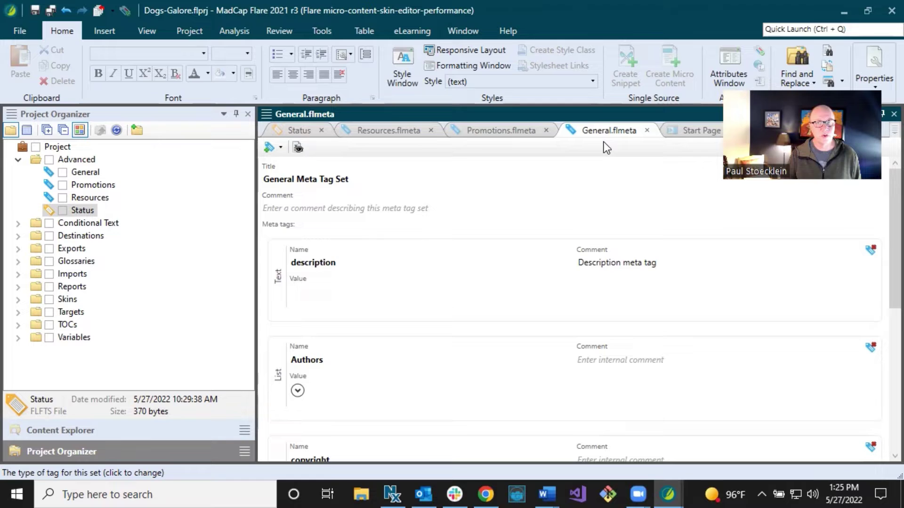
Step: Enter 'Copyright ©' as the copyright tag's value in the General meta tag set
{"action": "scroll", "coordinate": [504, 191], "scroll_direction": "down", "scroll_amount": 1}
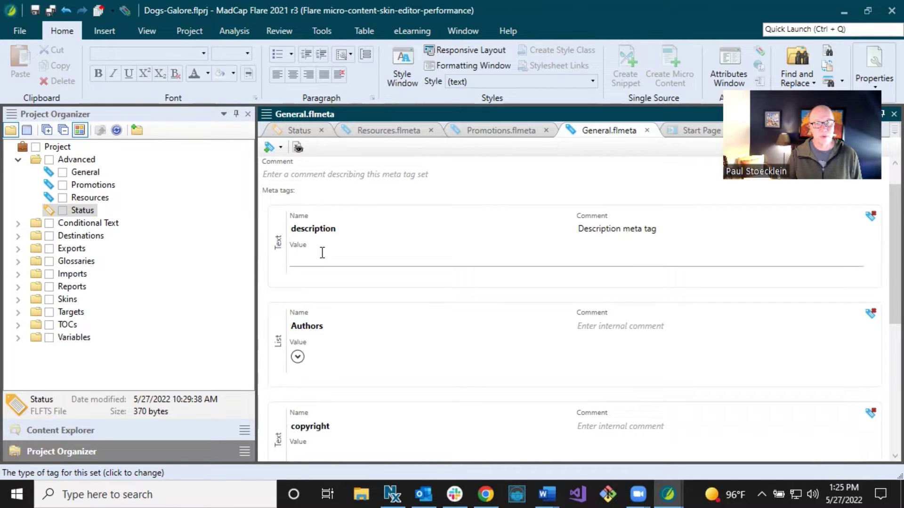
{"action": "scroll", "coordinate": [284, 249], "scroll_direction": "down", "scroll_amount": 2}
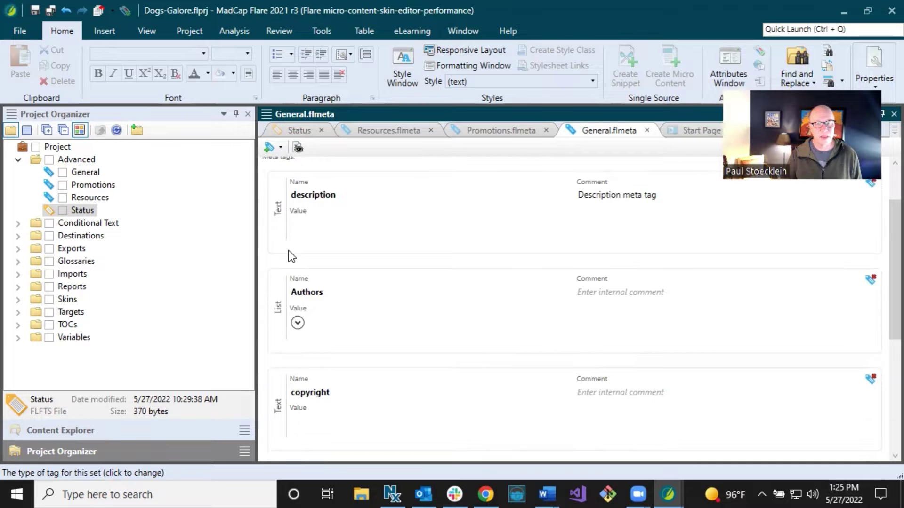
{"action": "scroll", "coordinate": [329, 261], "scroll_direction": "down", "scroll_amount": 2}
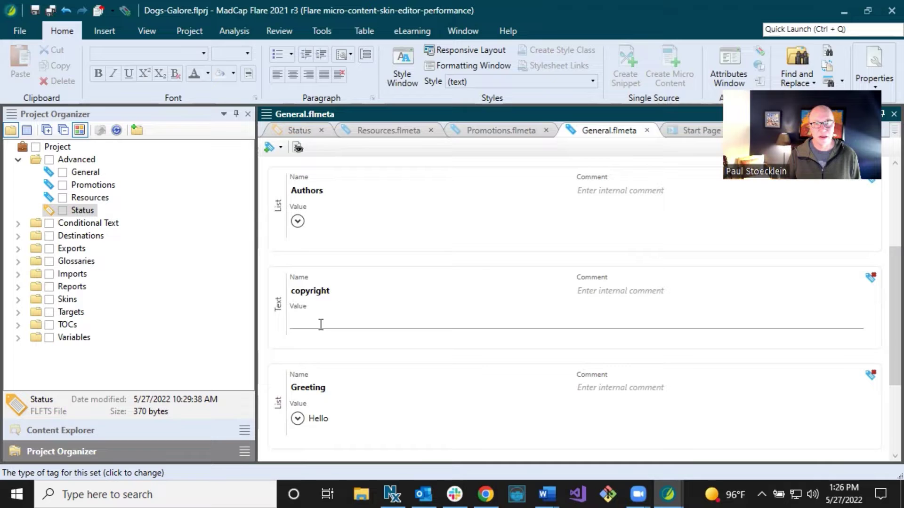
{"action": "left_click", "coordinate": [320, 322]}
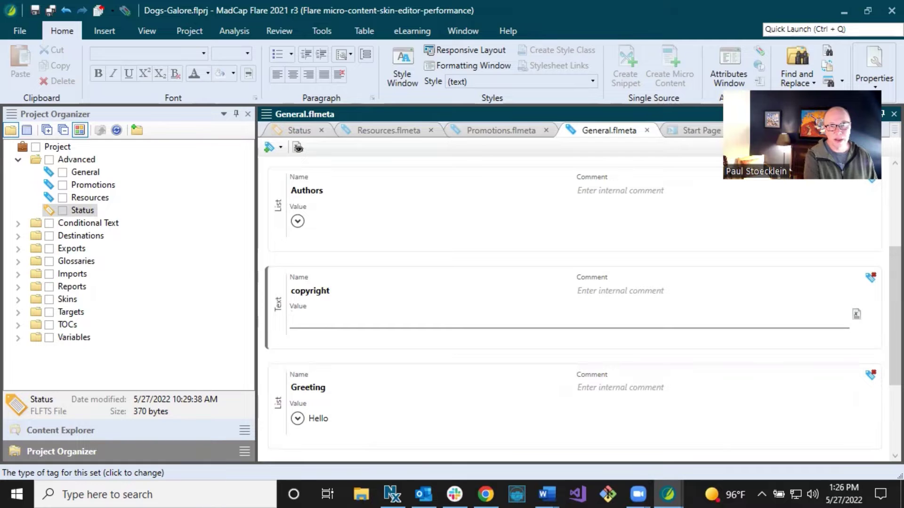
{"action": "type", "text": "Copy"}
{"action": "key", "text": "BackSpace"}
{"action": "key", "text": "BackSpace"}
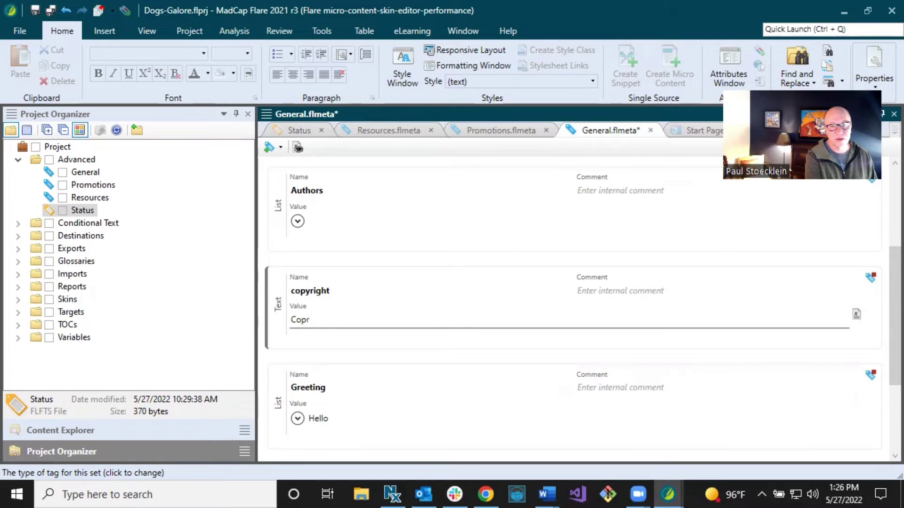
{"action": "type", "text": "yright"}
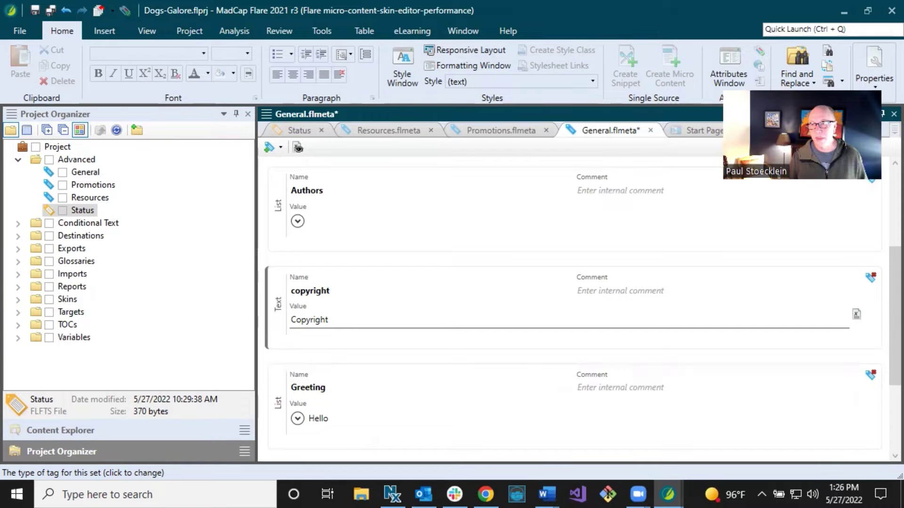
{"action": "key", "text": "Return"}
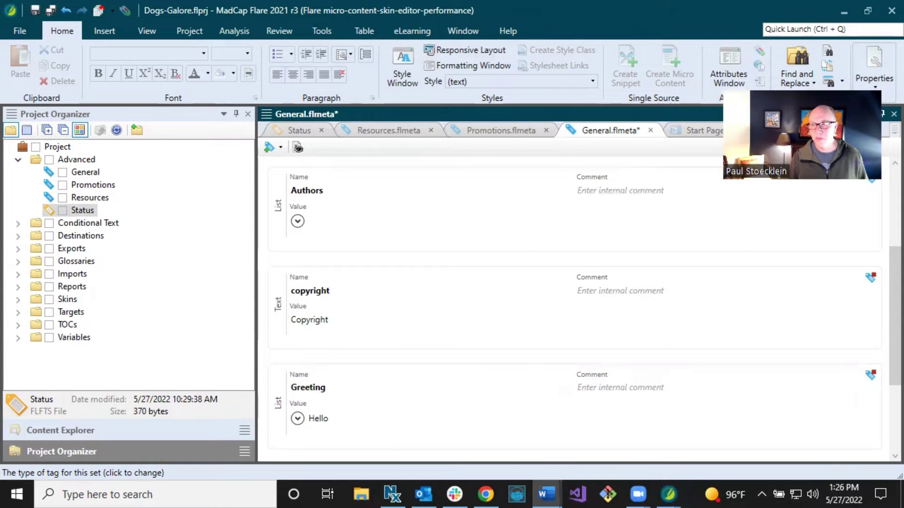
{"action": "left_click", "coordinate": [348, 322]}
{"action": "type", "text": "©"}
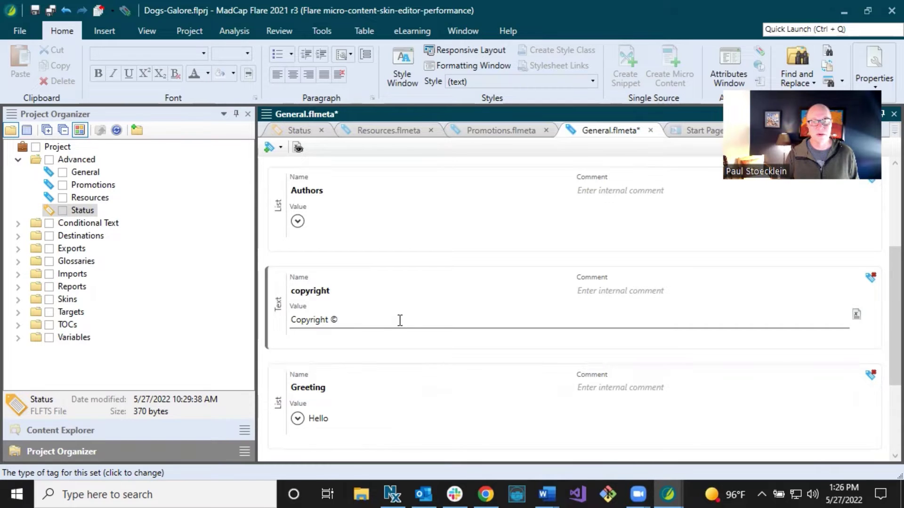
{"action": "left_click", "coordinate": [856, 315]}
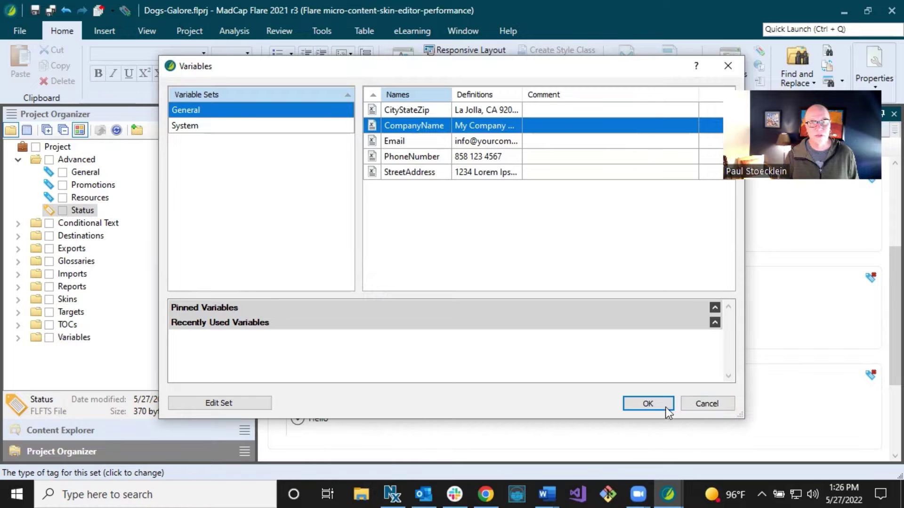
{"action": "left_click", "coordinate": [701, 403]}
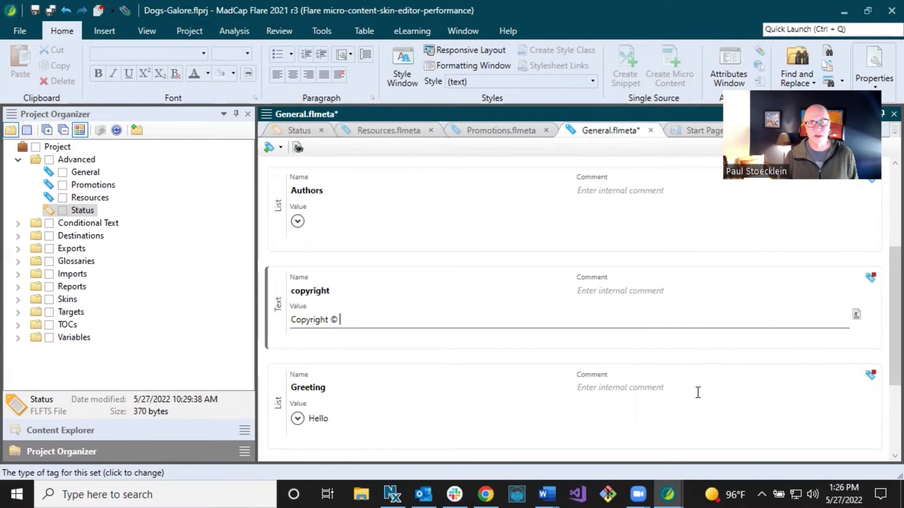
Step: Save the General meta tag set and open the General variable set
{"action": "left_click", "coordinate": [34, 9]}
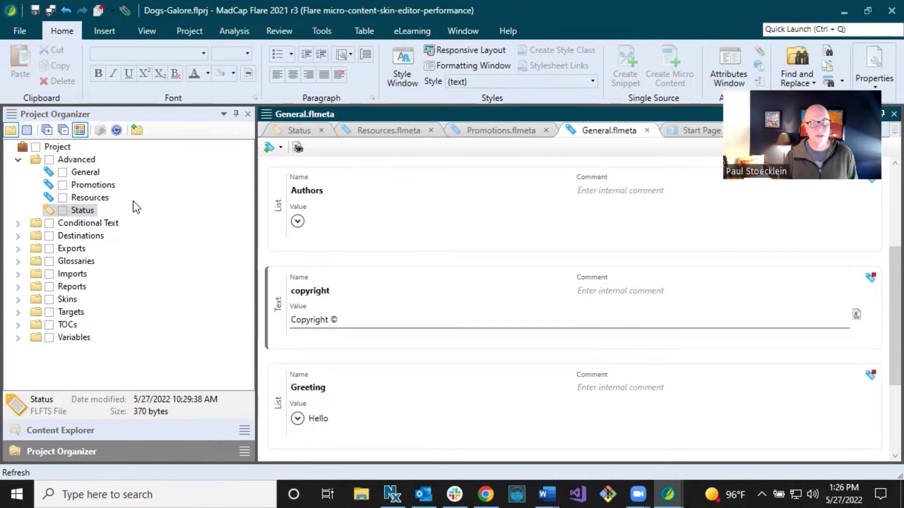
{"action": "left_click", "coordinate": [19, 338]}
{"action": "double_click", "coordinate": [84, 350]}
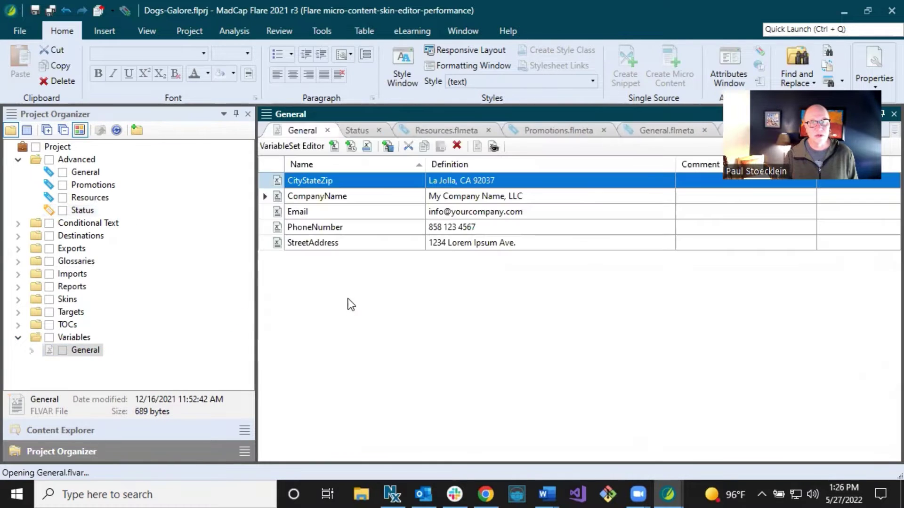
Step: Add a date-time variable named Year with format yyyy, then save the variable set
{"action": "left_click", "coordinate": [352, 146]}
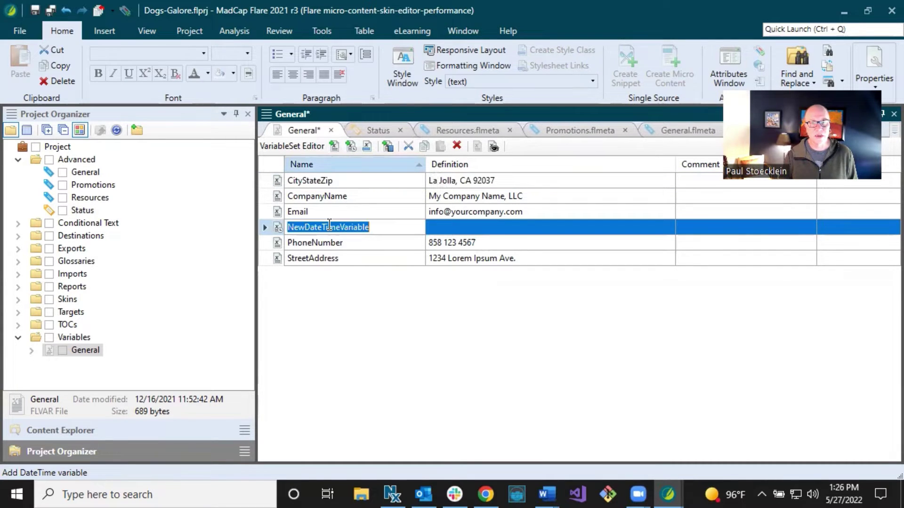
{"action": "type", "text": "Yea"}
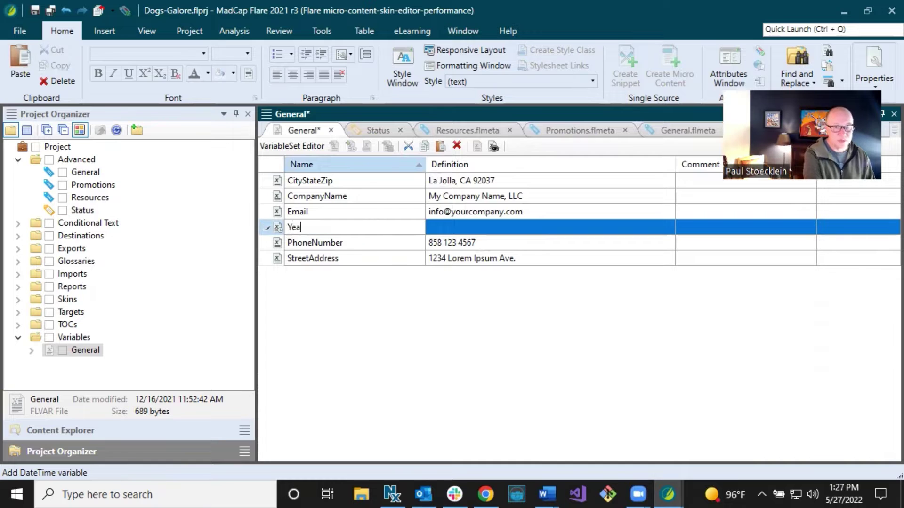
{"action": "type", "text": "r"}
{"action": "key", "text": "Return"}
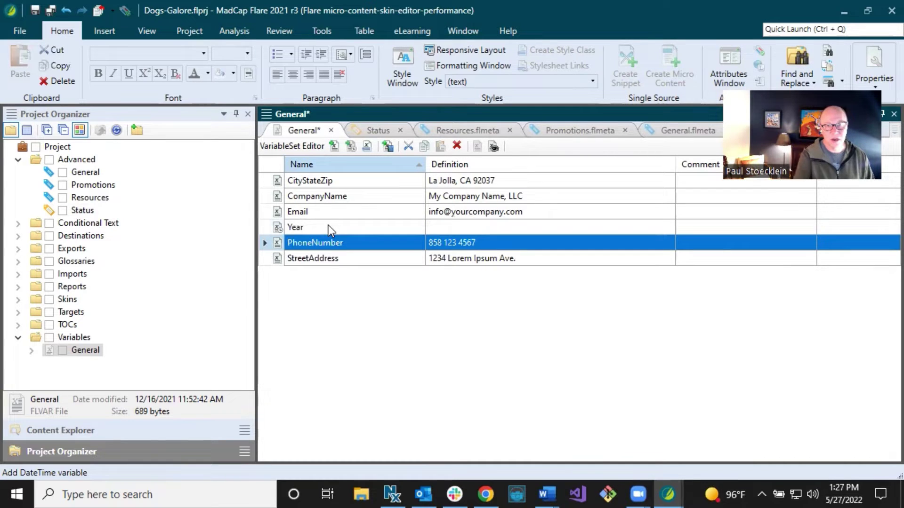
{"action": "left_click", "coordinate": [471, 231]}
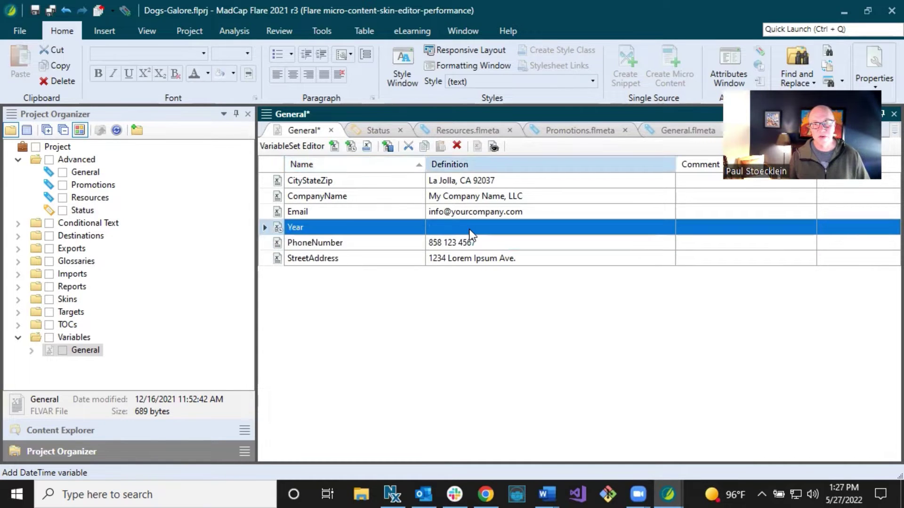
{"action": "left_click", "coordinate": [470, 230]}
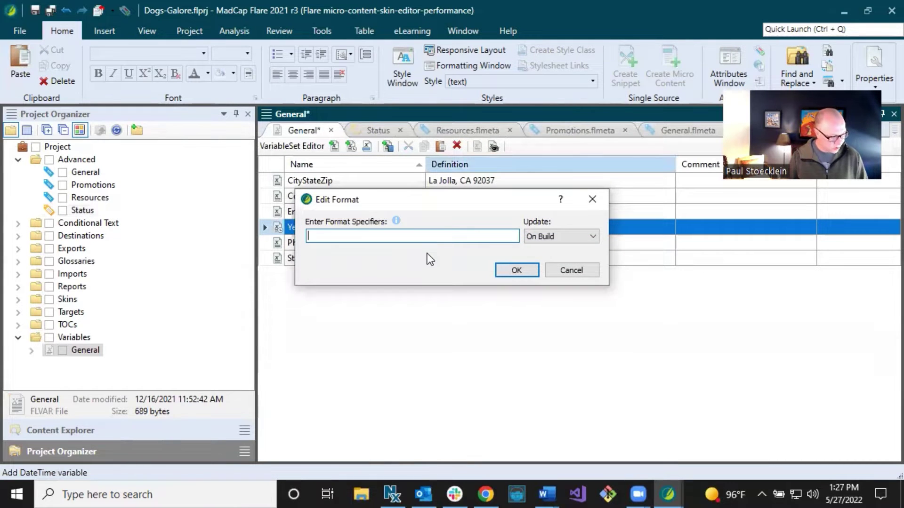
{"action": "type", "text": "yy"}
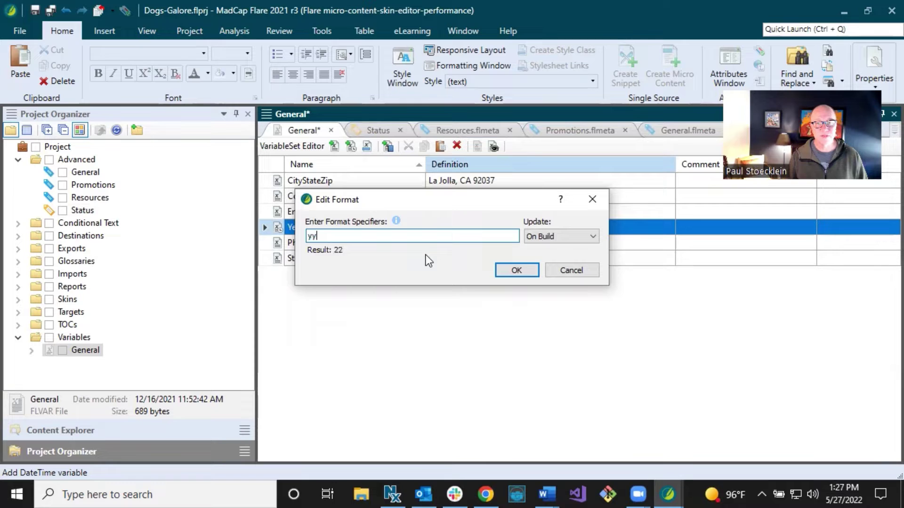
{"action": "type", "text": "yy"}
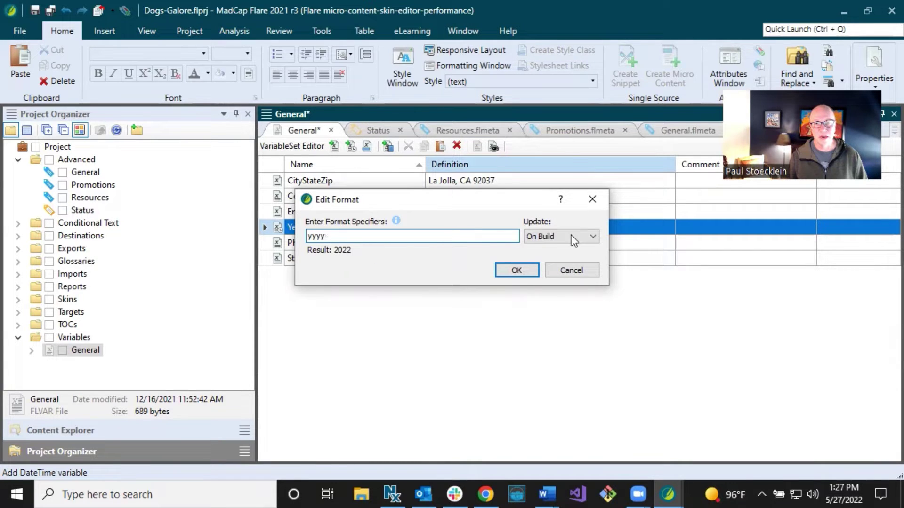
{"action": "left_click", "coordinate": [518, 268]}
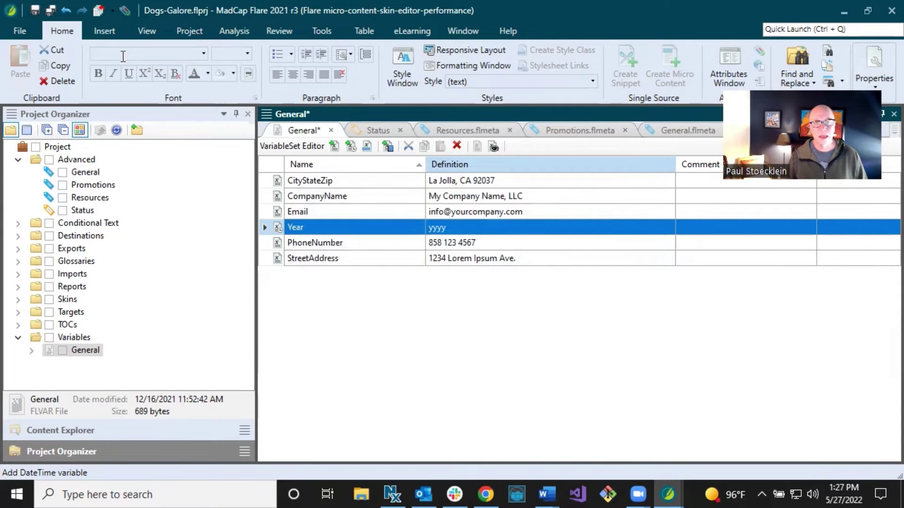
{"action": "left_click", "coordinate": [43, 13]}
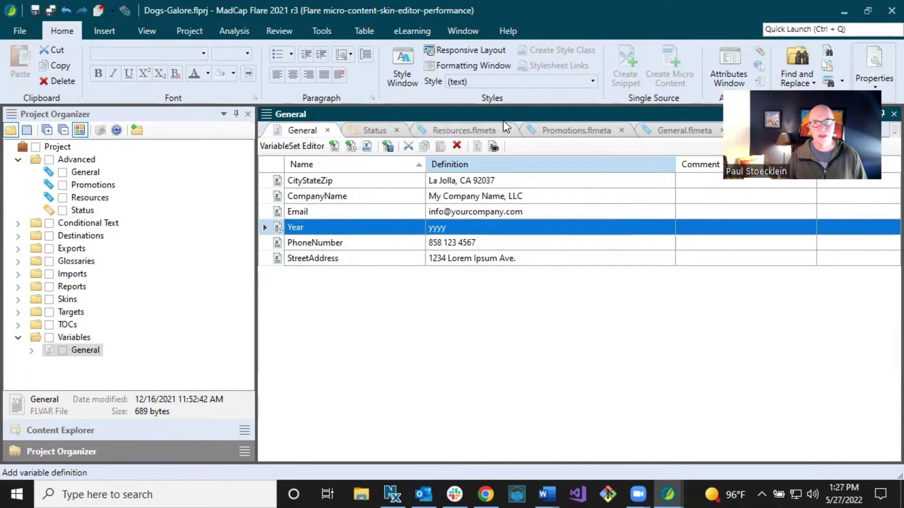
Step: Append the General.Year and General.CompanyName variables to the copyright value, then save General.flmeta
{"action": "left_click", "coordinate": [673, 126]}
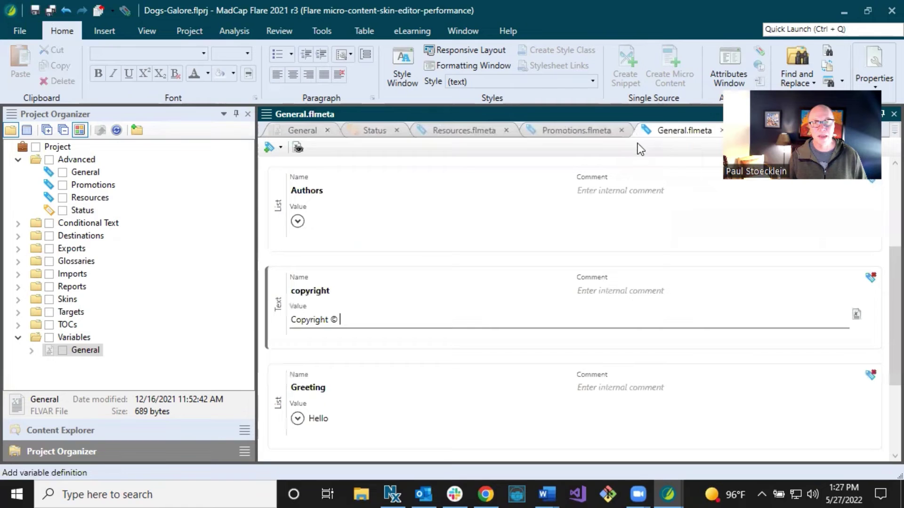
{"action": "left_click", "coordinate": [856, 323]}
{"action": "left_click", "coordinate": [455, 186]}
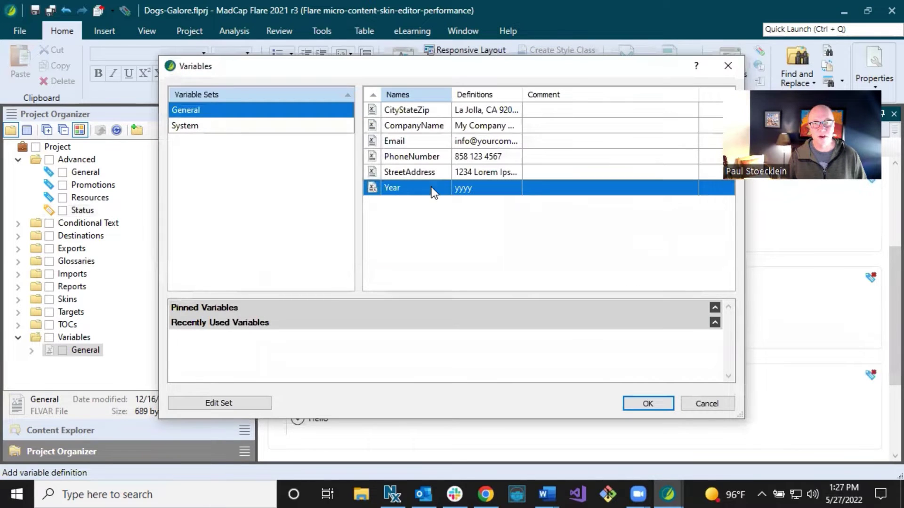
{"action": "left_click", "coordinate": [649, 405]}
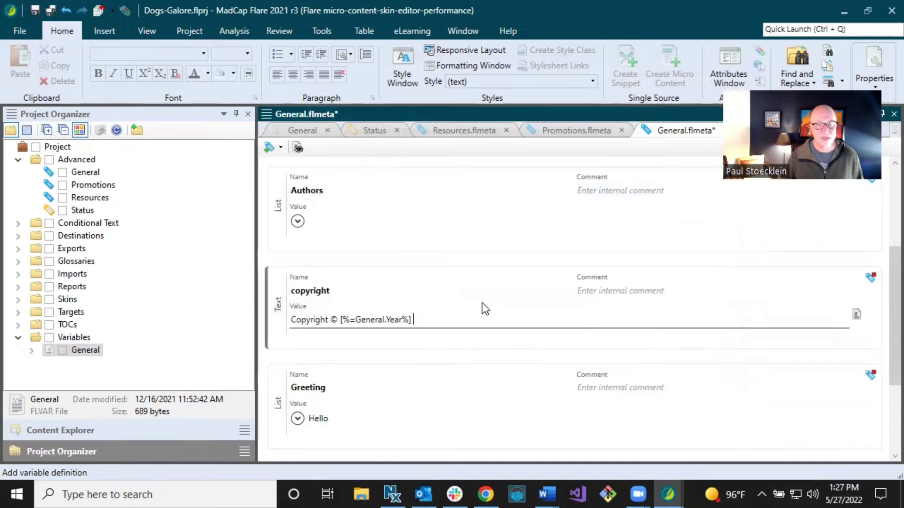
{"action": "left_click", "coordinate": [855, 316]}
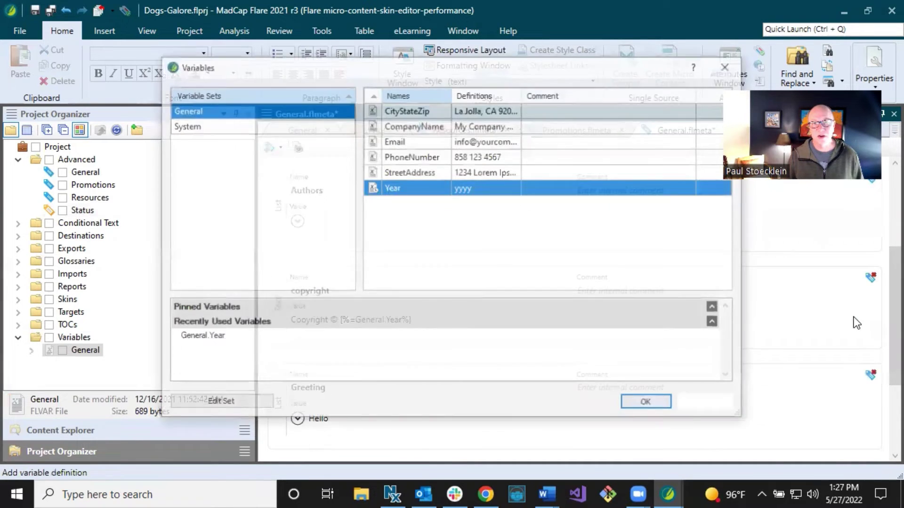
{"action": "left_click", "coordinate": [430, 127]}
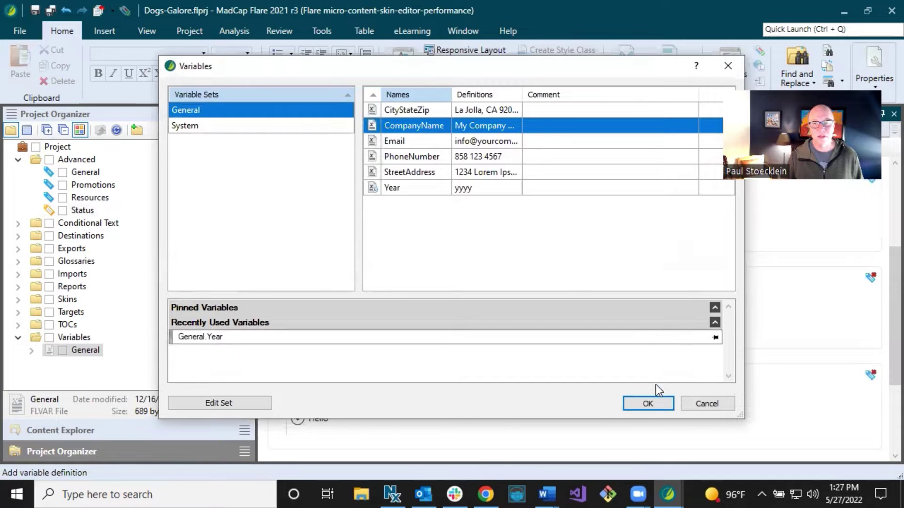
{"action": "left_click", "coordinate": [648, 404]}
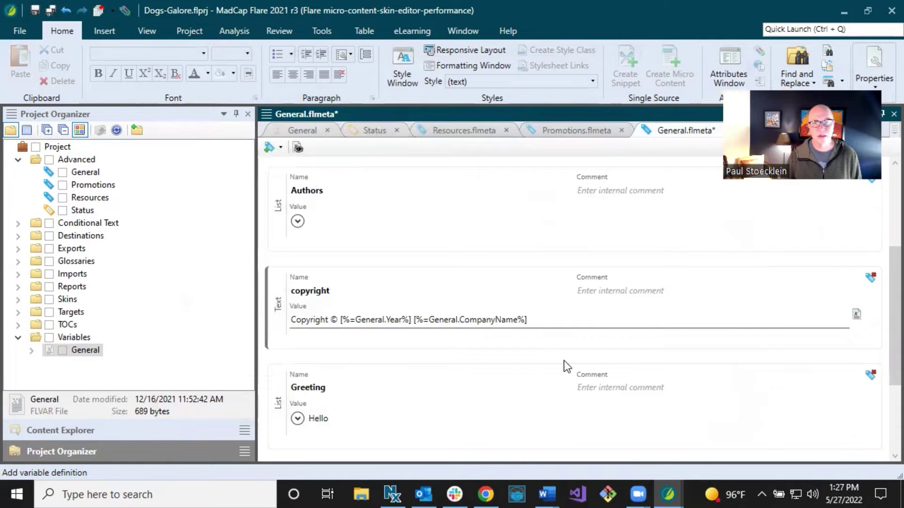
{"action": "left_click", "coordinate": [35, 11]}
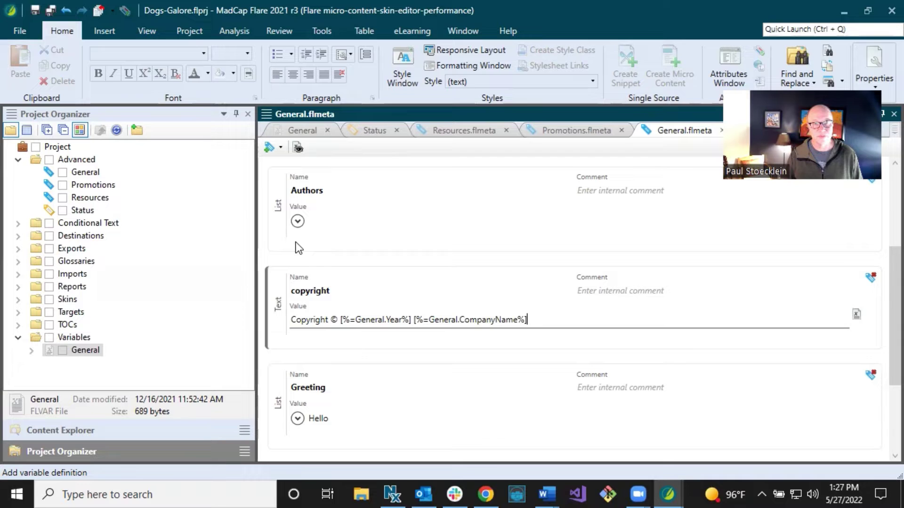
Step: In the Content Explorer, expand B-Breeds and open Australian-Shepherds.htm's properties
{"action": "scroll", "coordinate": [387, 199], "scroll_direction": "down", "scroll_amount": 1}
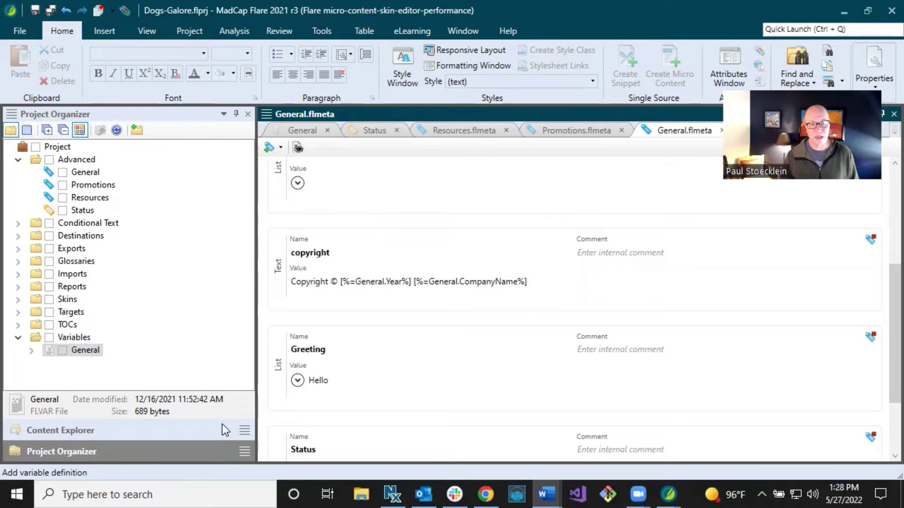
{"action": "left_click", "coordinate": [183, 431]}
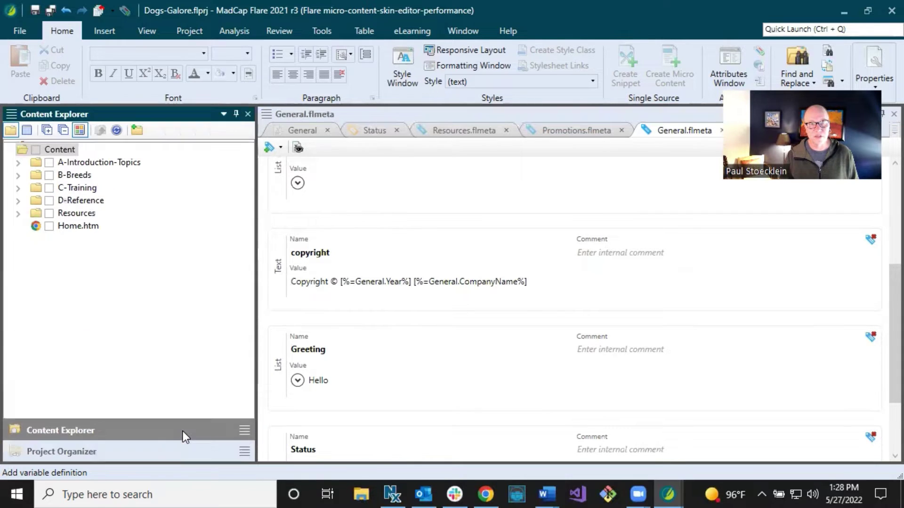
{"action": "left_click", "coordinate": [18, 175]}
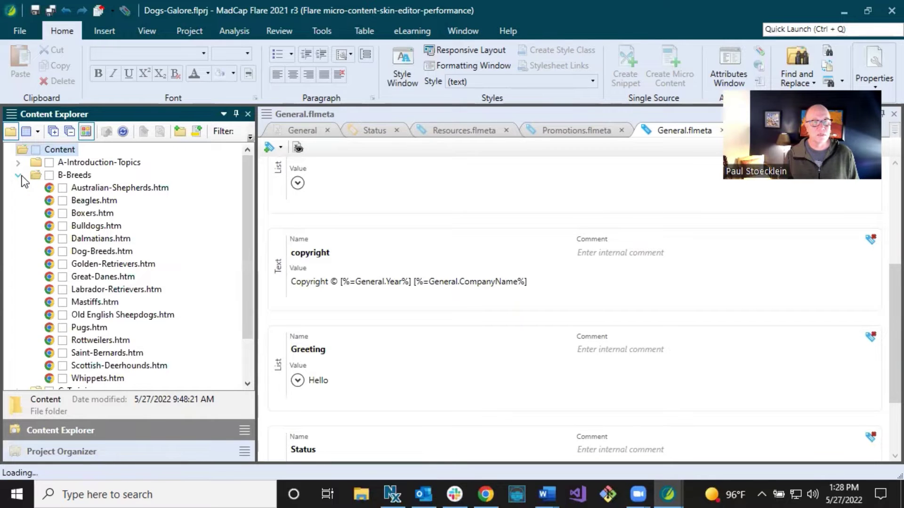
{"action": "right_click", "coordinate": [96, 190]}
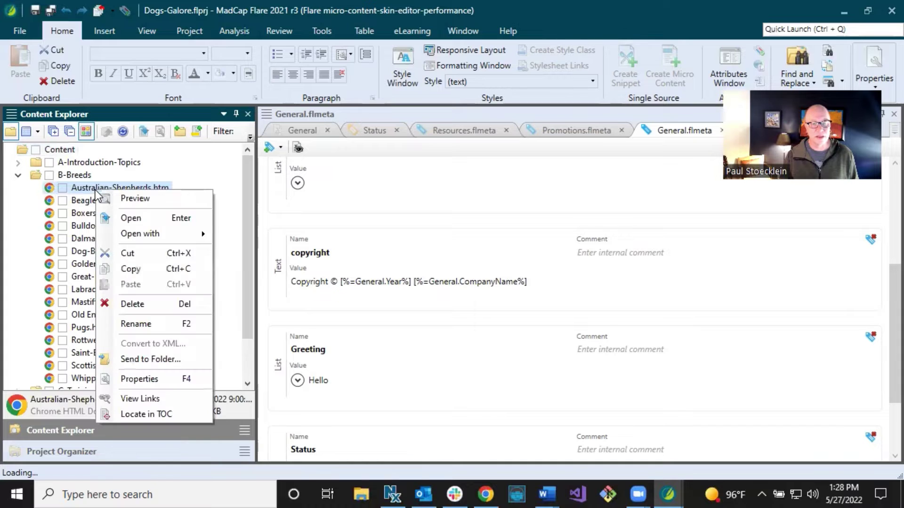
{"action": "left_click", "coordinate": [165, 374]}
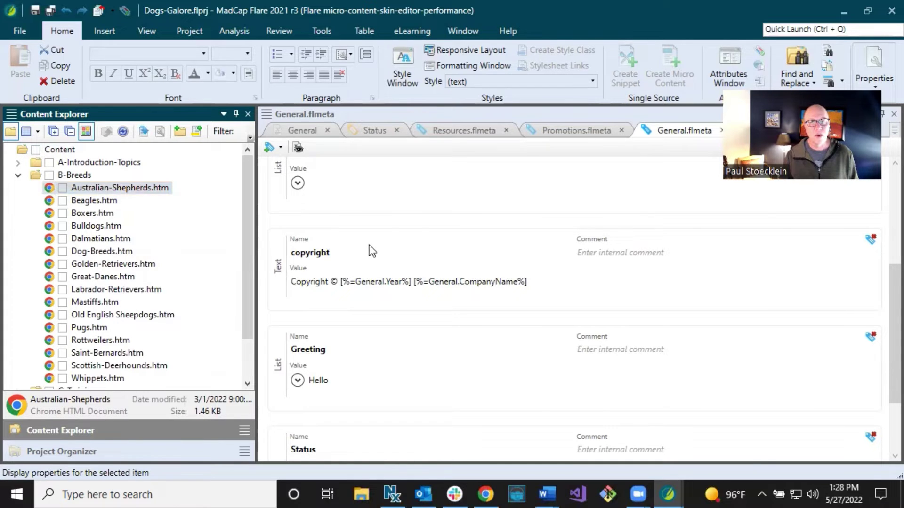
Step: On the topic's Meta Tags page, expand and collapse the General set, then expand Custom
{"action": "key", "text": "F4"}
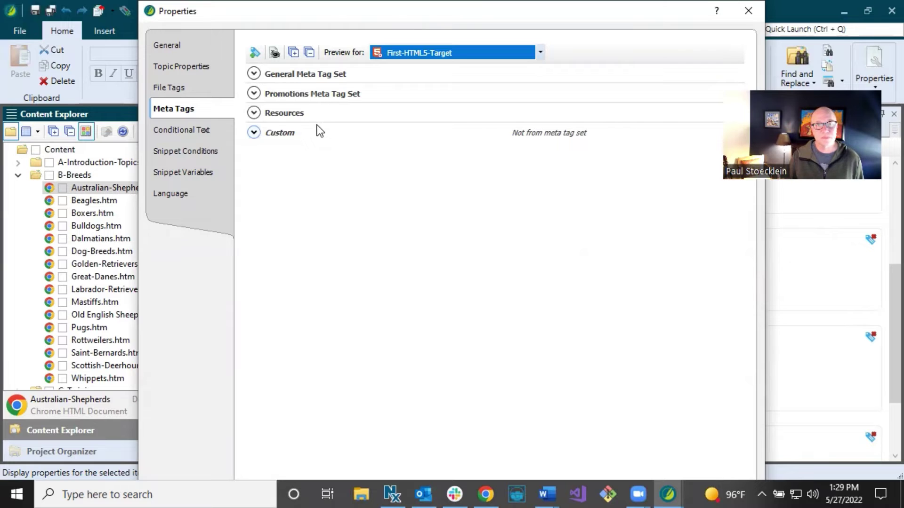
{"action": "left_click", "coordinate": [254, 76]}
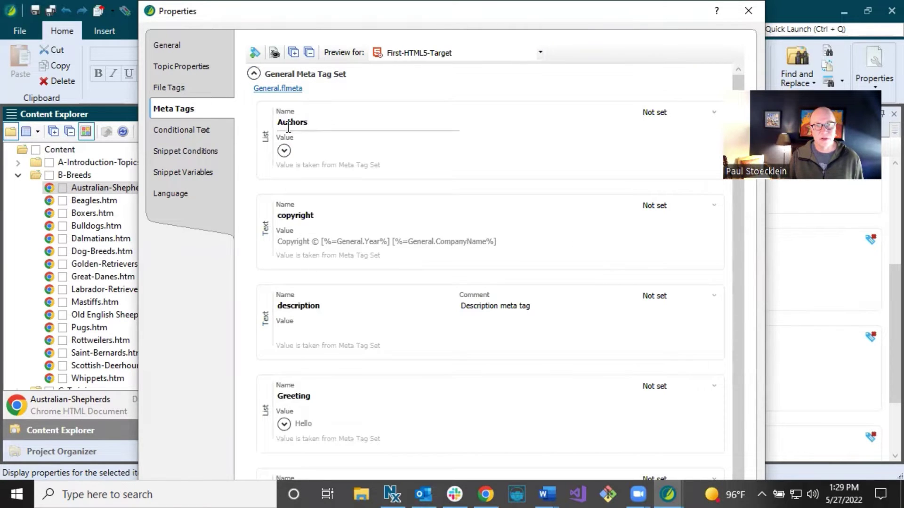
{"action": "left_click", "coordinate": [253, 74]}
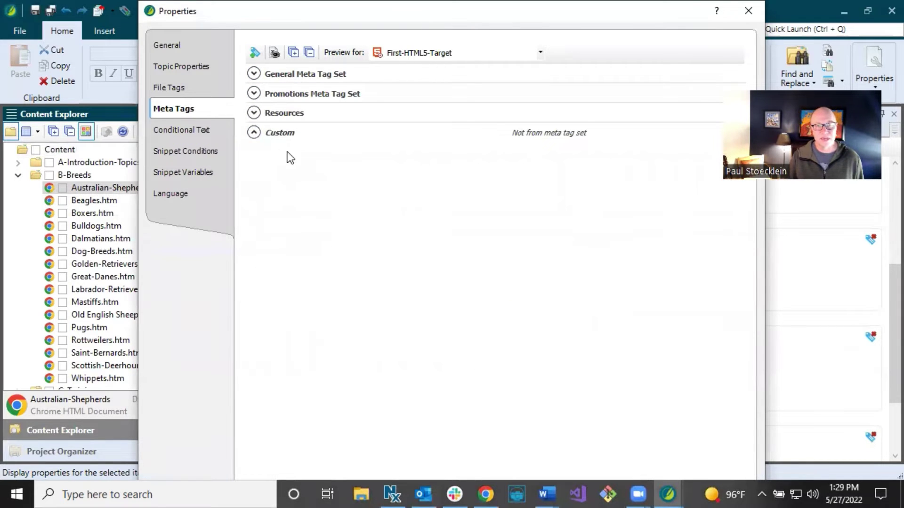
{"action": "left_click", "coordinate": [253, 134]}
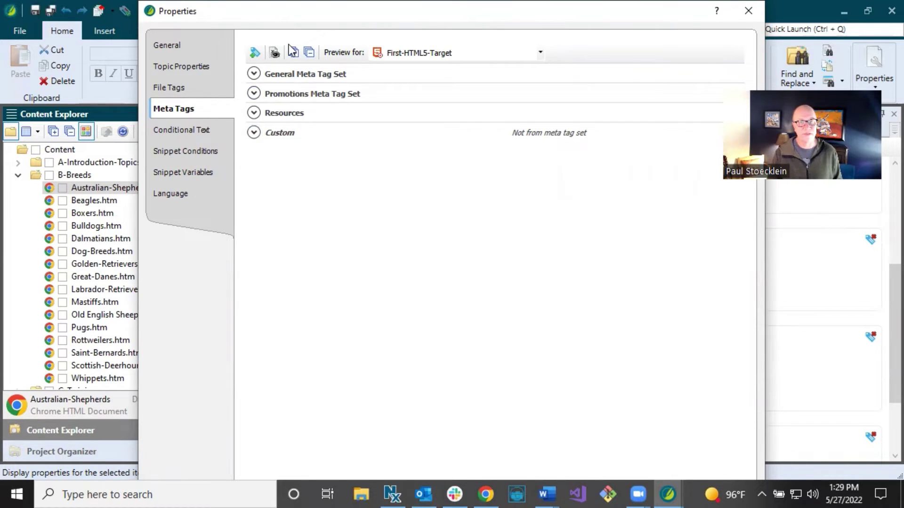
Step: Under Custom, add a tag named My Custom Tag with value 'Hi, I'm a custom tag'
{"action": "left_click", "coordinate": [258, 55]}
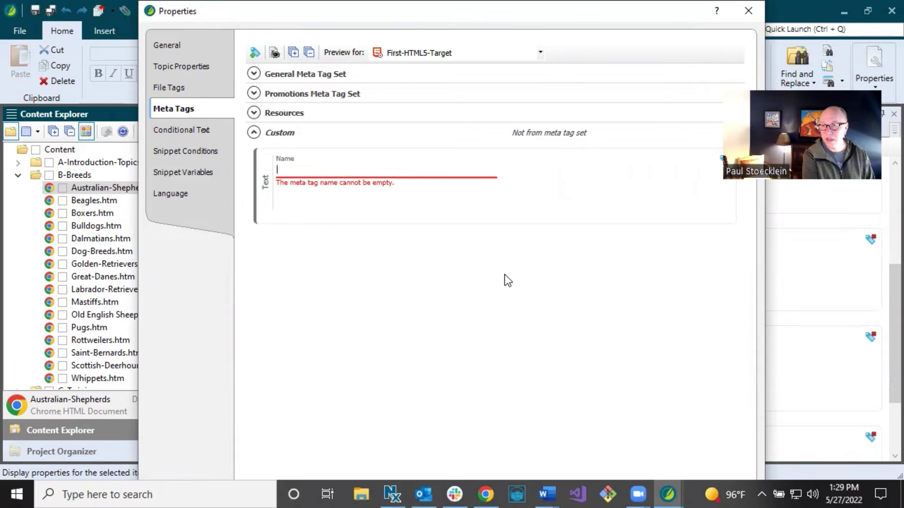
{"action": "type", "text": "My C"}
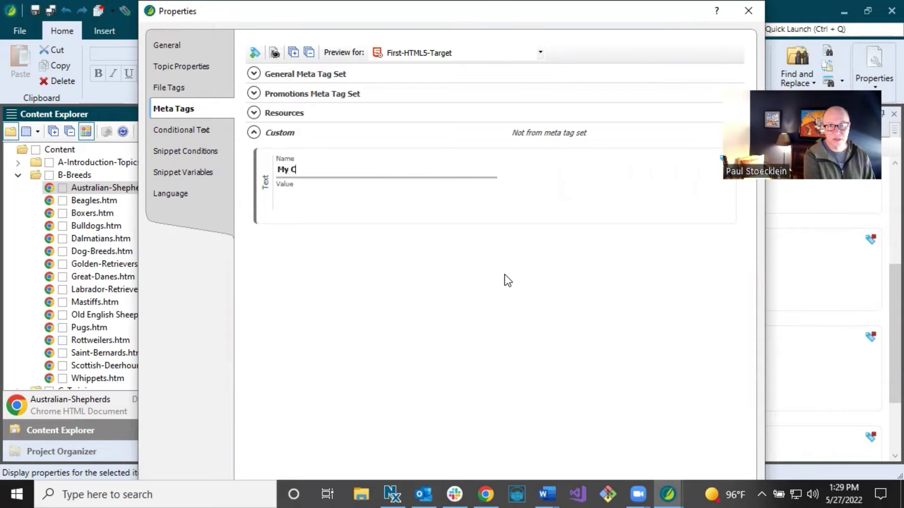
{"action": "type", "text": "ustom Tag"}
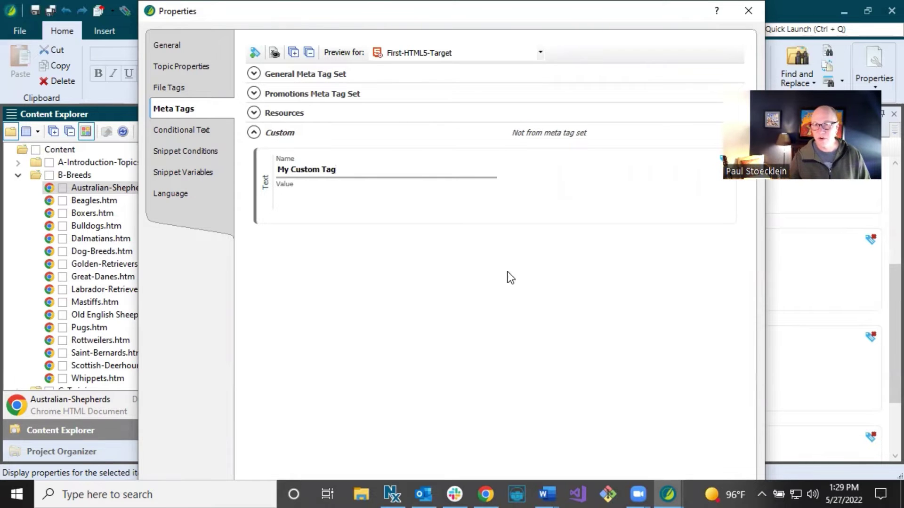
{"action": "left_click", "coordinate": [360, 201]}
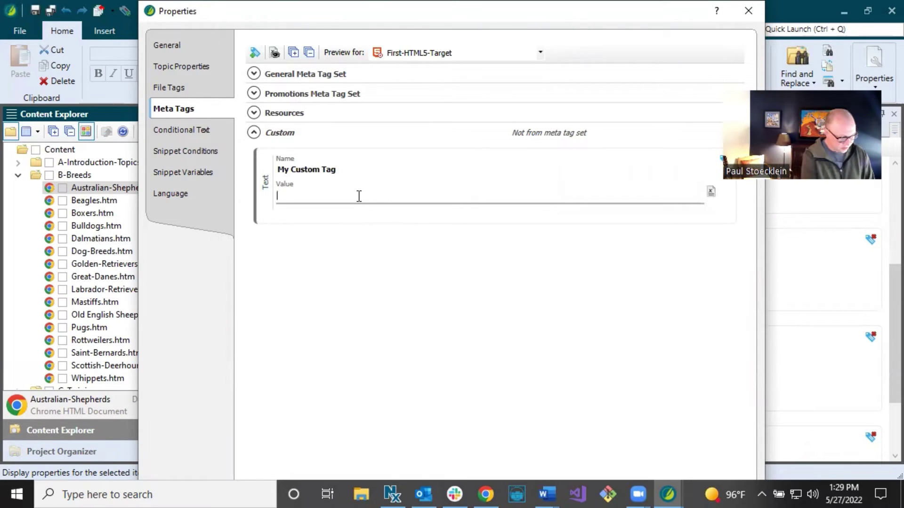
{"action": "type", "text": "Hi, I'm"}
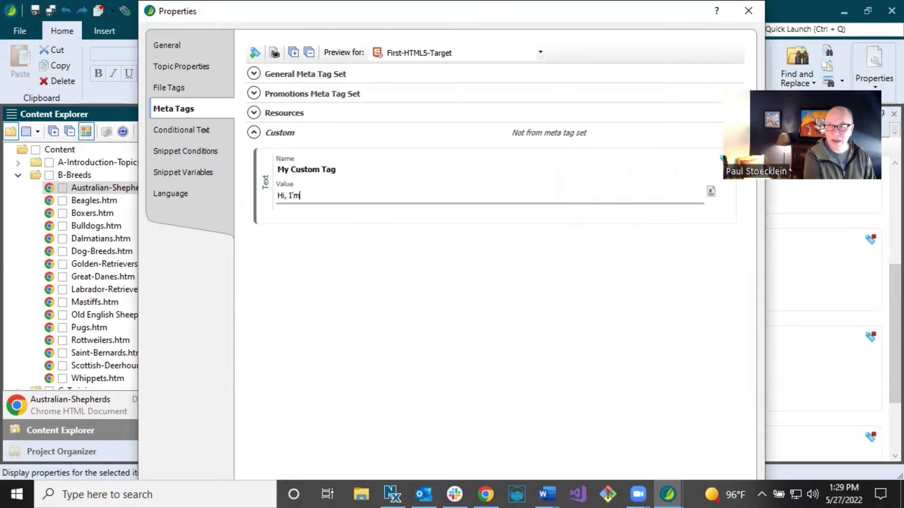
{"action": "type", "text": " a custom tag"}
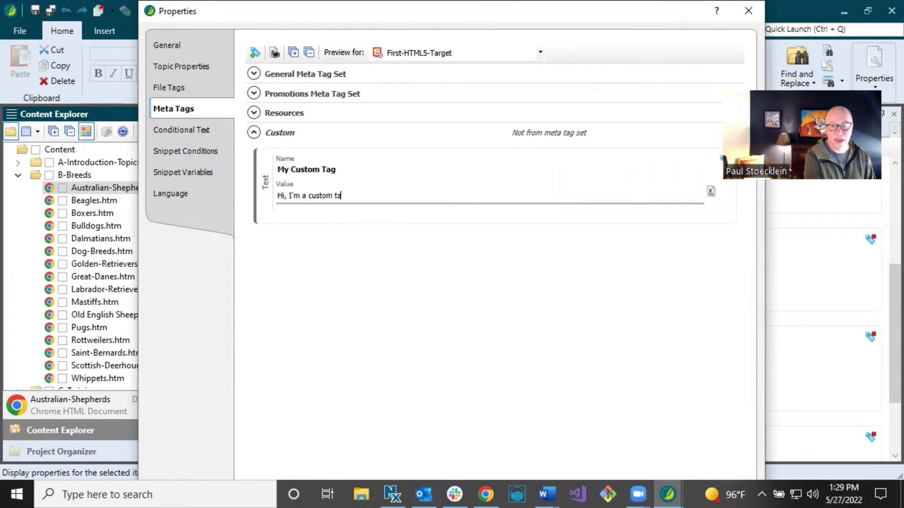
{"action": "left_click", "coordinate": [360, 272]}
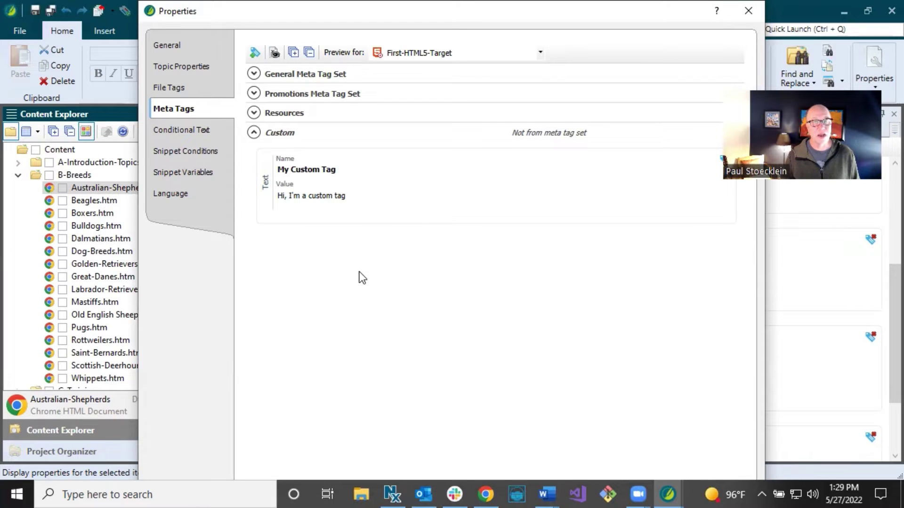
Step: Paste the Australian Shepherd herding-dog sentence from Word into the topic's description tag
{"action": "left_click", "coordinate": [258, 76]}
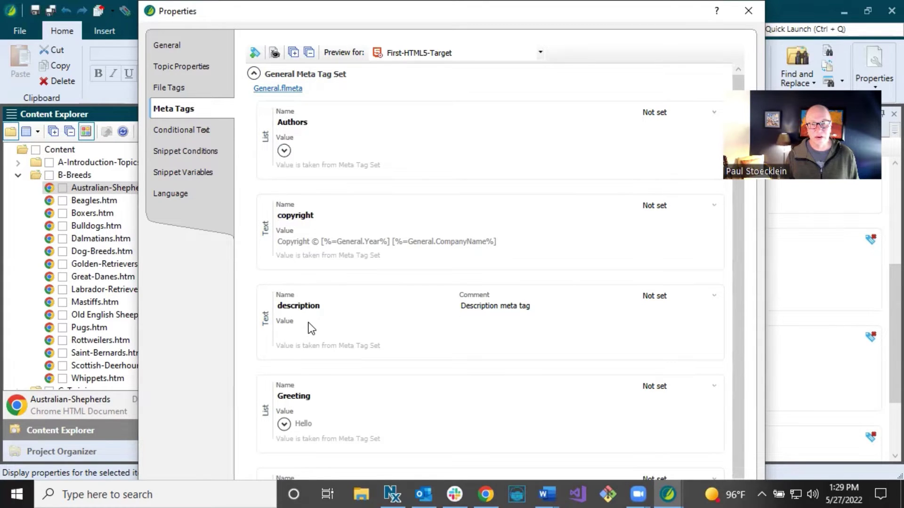
{"action": "key", "text": "alt+Tab"}
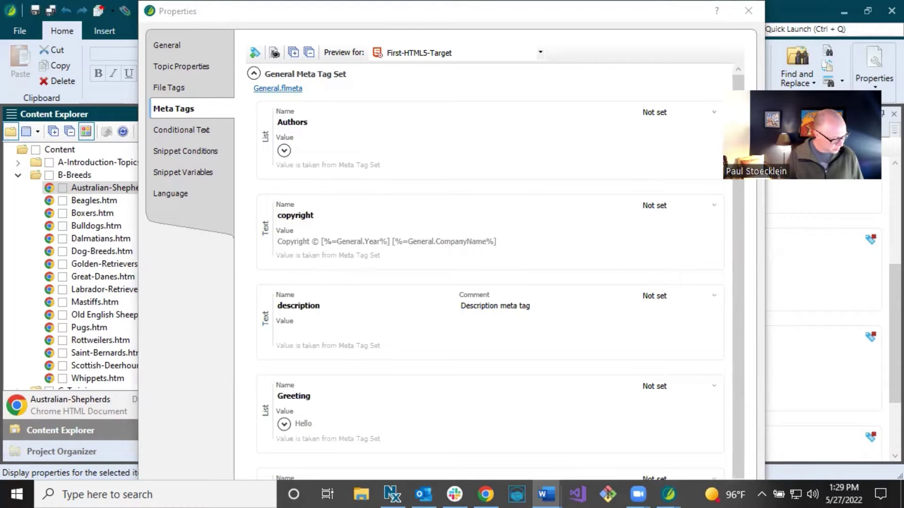
{"action": "left_click", "coordinate": [322, 332]}
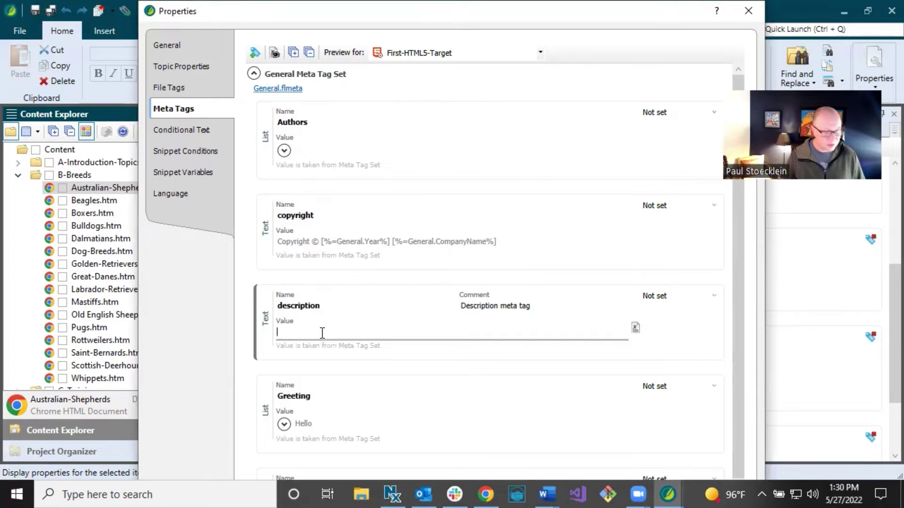
{"action": "type", "text": "The Australian Shepherd is a breed of herding dog from the United States."}
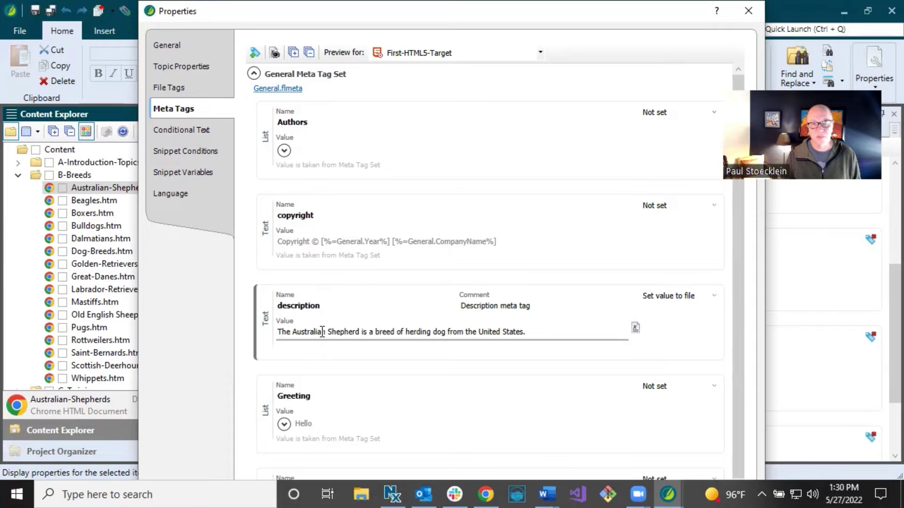
{"action": "left_click", "coordinate": [250, 328]}
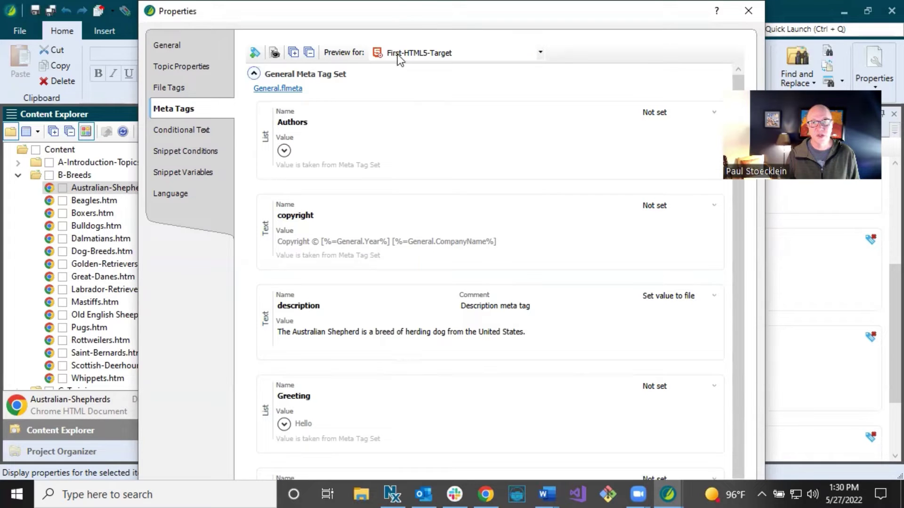
{"action": "mouse_move", "coordinate": [414, 8]}
{"action": "left_mouse_down"}
{"action": "mouse_move", "coordinate": [427, 91]}
{"action": "mouse_move", "coordinate": [397, 8]}
{"action": "mouse_move", "coordinate": [414, 109]}
{"action": "mouse_move", "coordinate": [407, 9]}
{"action": "left_mouse_up"}
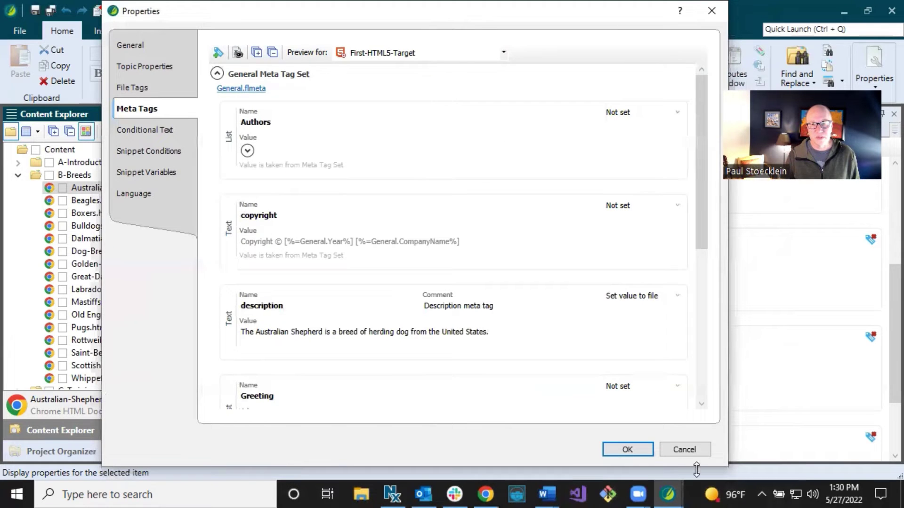
Step: Confirm the topic's properties, then expand General.flmeta's Greeting list showing Hello, Hey and Hi
{"action": "left_click", "coordinate": [619, 448]}
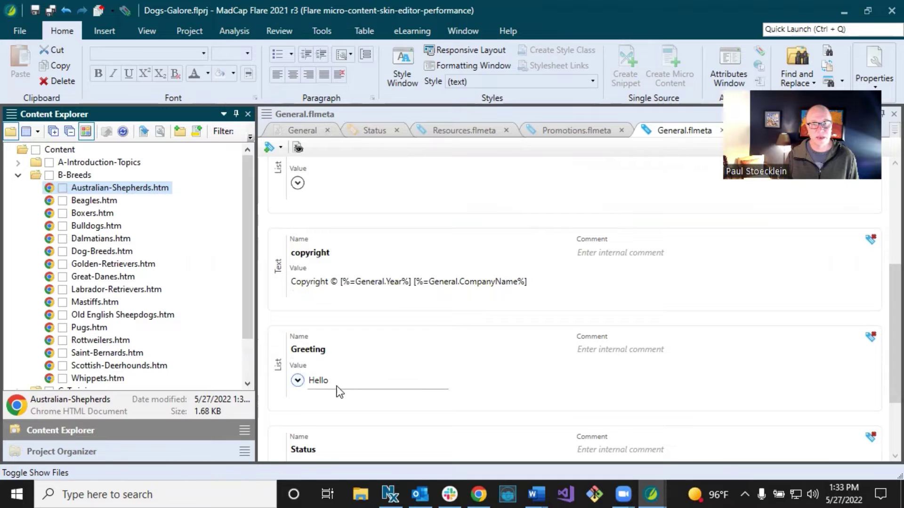
{"action": "left_click", "coordinate": [298, 381]}
{"action": "scroll", "coordinate": [420, 356], "scroll_direction": "down", "scroll_amount": 1}
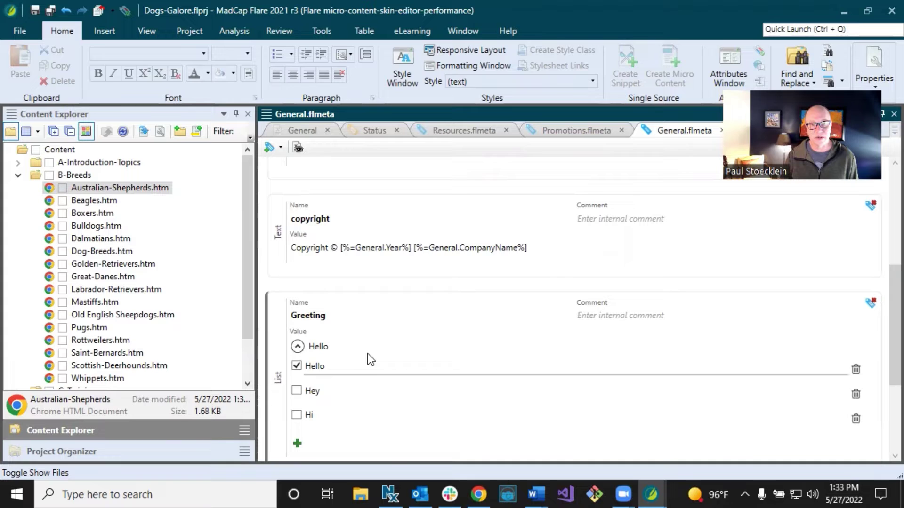
Step: Open First-HTML5-Target's Meta Tags and expand the General Greeting values, with Hello checked
{"action": "left_click", "coordinate": [112, 451]}
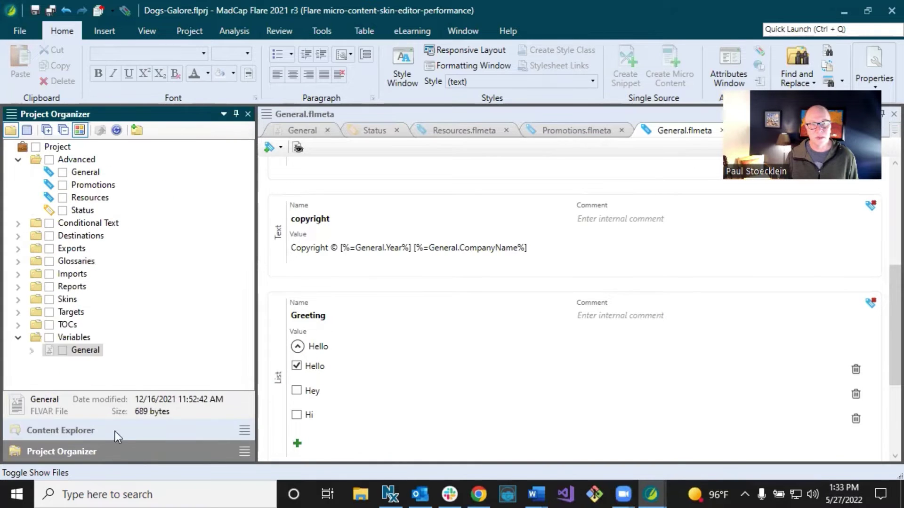
{"action": "left_click", "coordinate": [20, 312]}
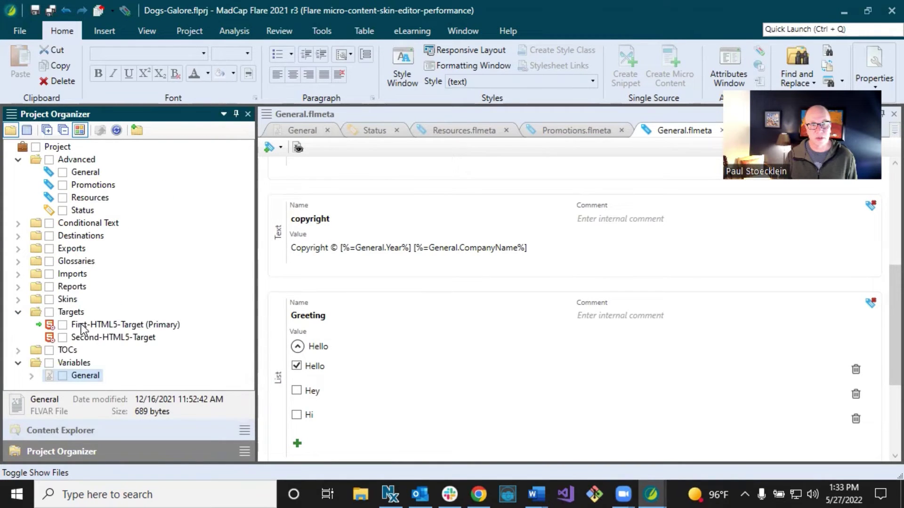
{"action": "left_click", "coordinate": [111, 325]}
{"action": "double_click", "coordinate": [111, 325]}
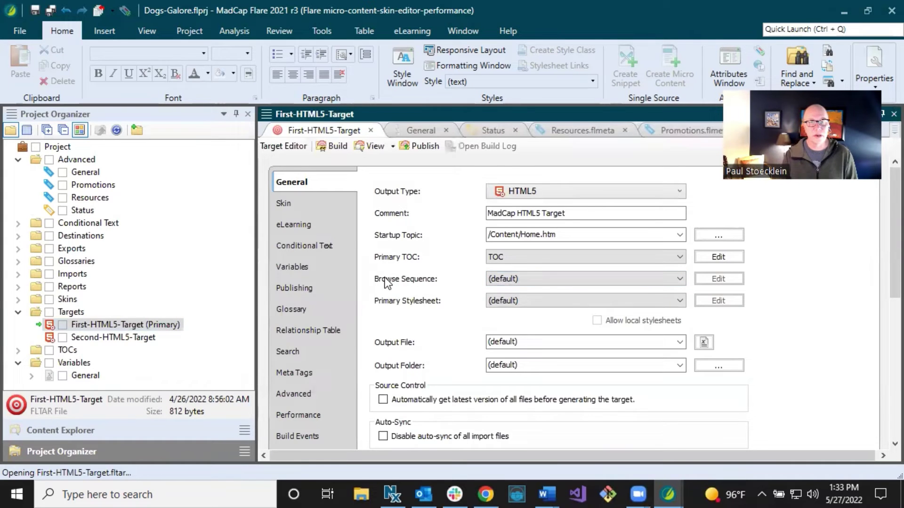
{"action": "left_click", "coordinate": [306, 373]}
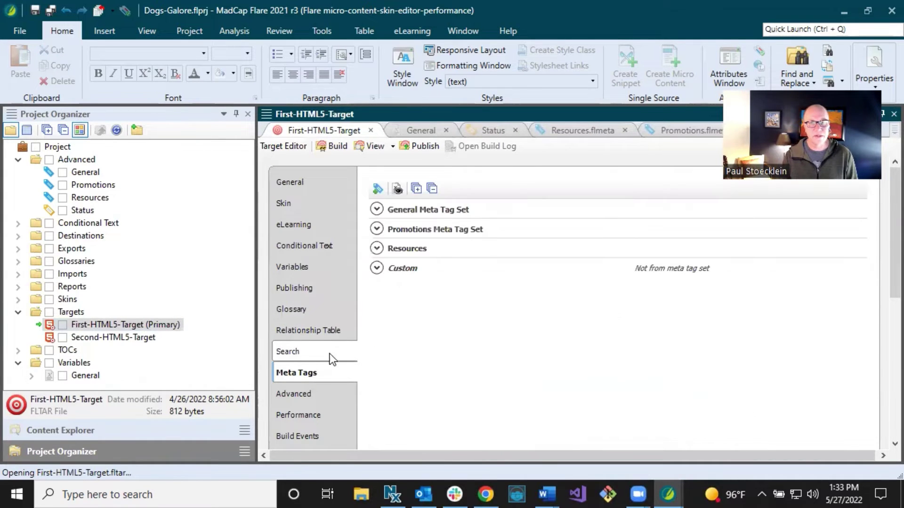
{"action": "left_click", "coordinate": [376, 210]}
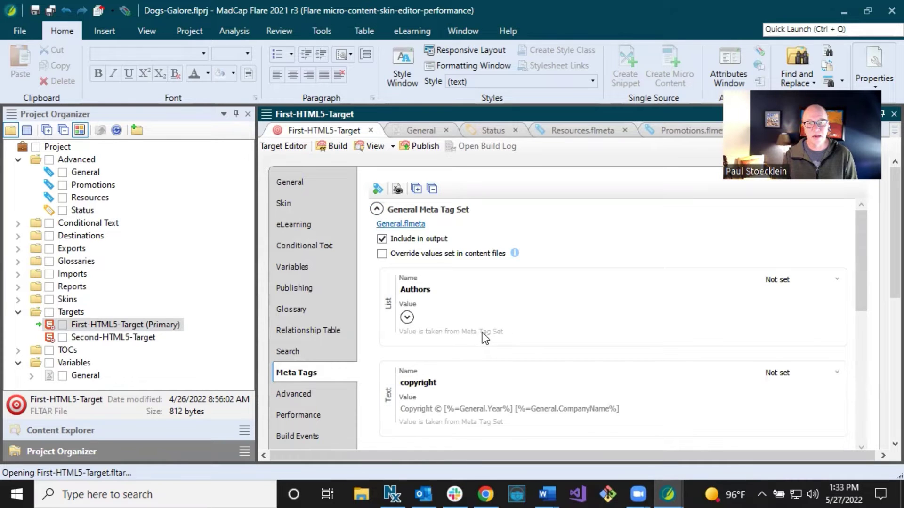
{"action": "scroll", "coordinate": [482, 332], "scroll_direction": "down", "scroll_amount": 5}
{"action": "scroll", "coordinate": [487, 327], "scroll_direction": "down", "scroll_amount": 1}
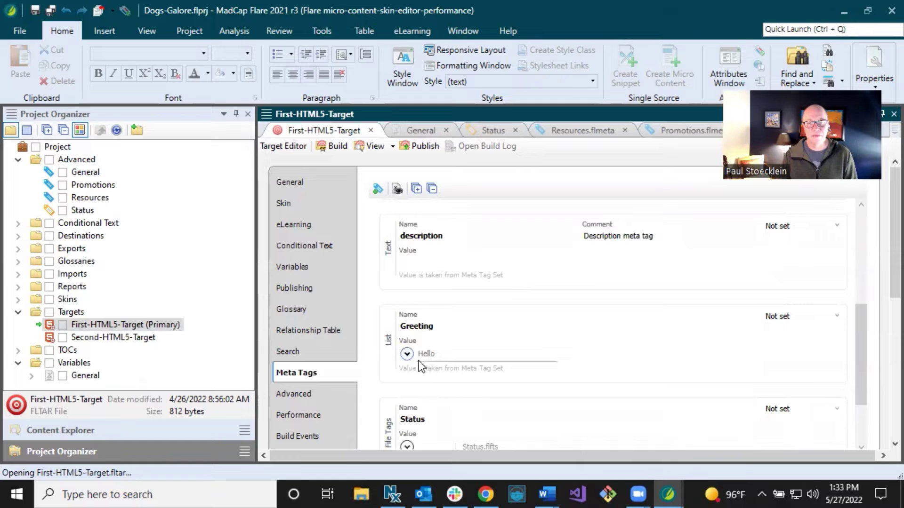
{"action": "left_click", "coordinate": [407, 354]}
{"action": "scroll", "coordinate": [485, 356], "scroll_direction": "down", "scroll_amount": 1}
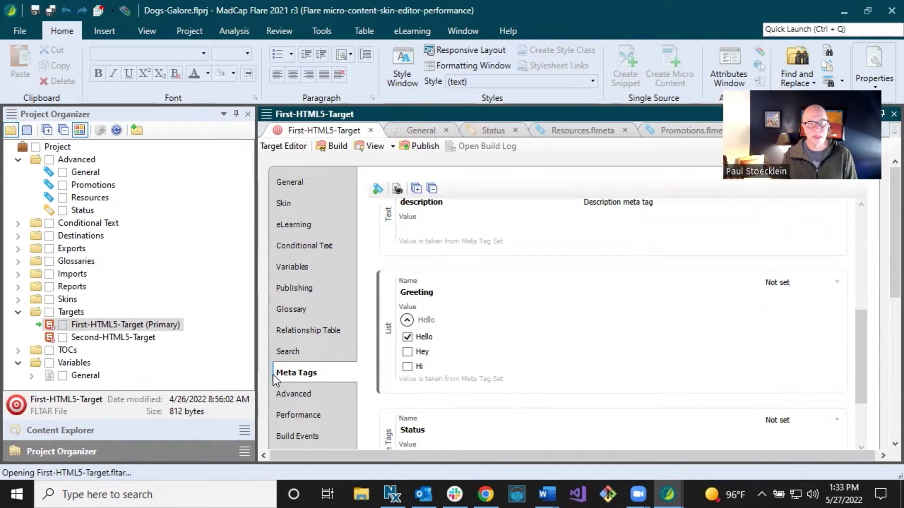
Step: In Second-HTML5-Target, check Hi and uncheck Hello under Greeting, then save the target
{"action": "double_click", "coordinate": [129, 340]}
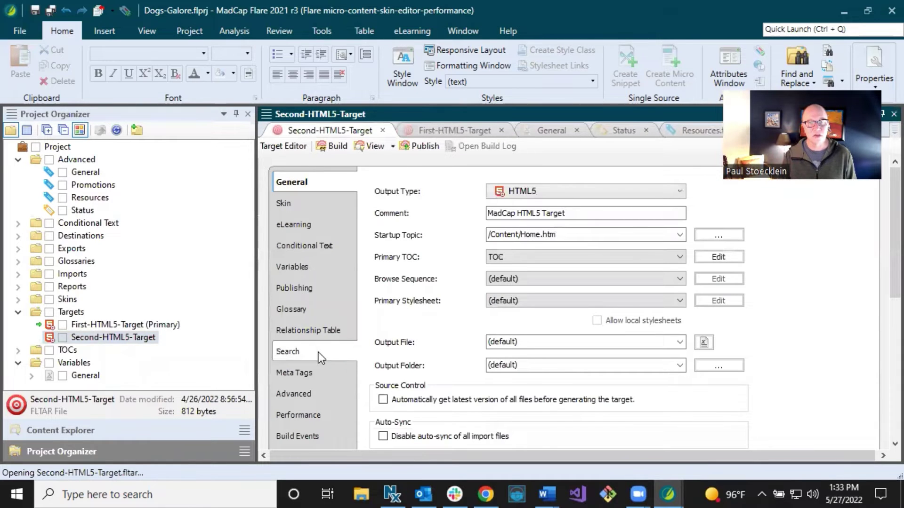
{"action": "left_click", "coordinate": [311, 369]}
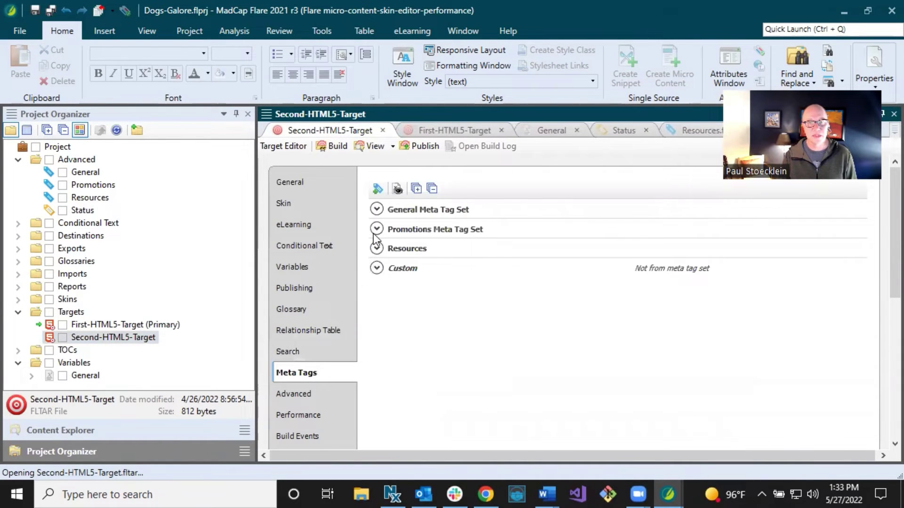
{"action": "left_click", "coordinate": [376, 209]}
{"action": "scroll", "coordinate": [448, 310], "scroll_direction": "down", "scroll_amount": 5}
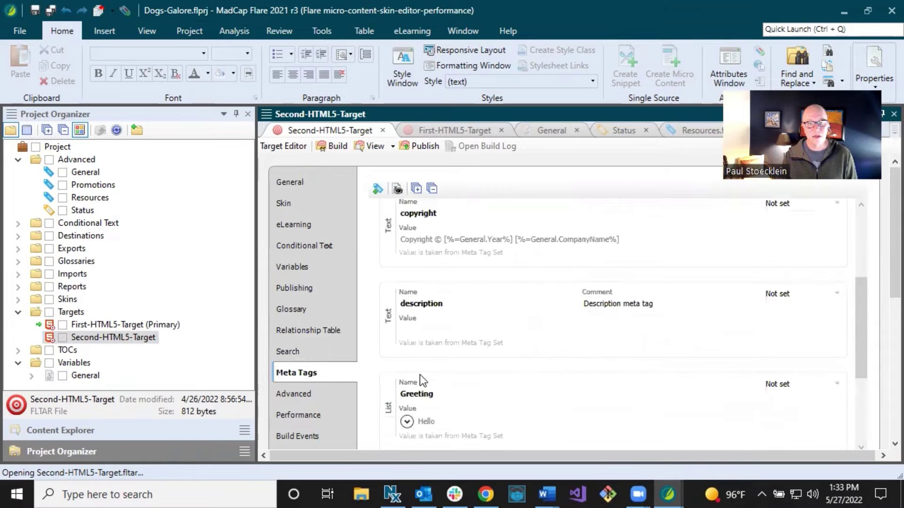
{"action": "left_click", "coordinate": [407, 353]}
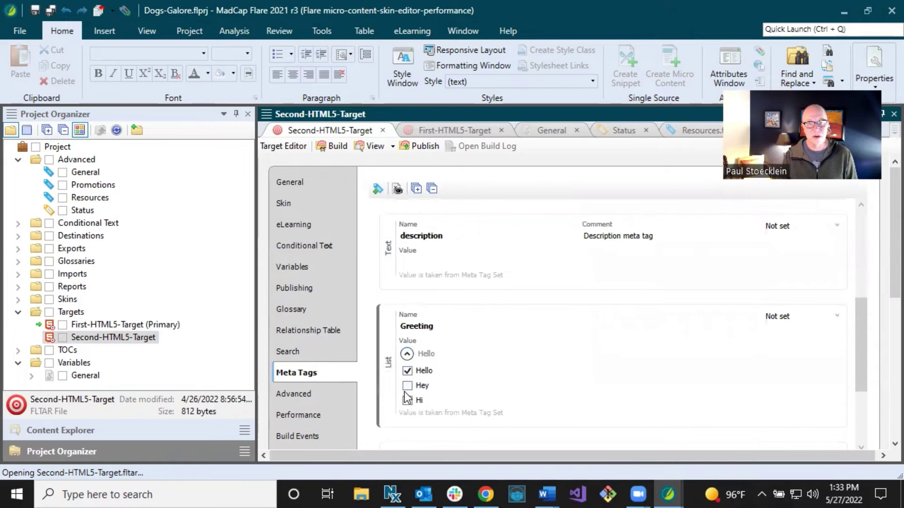
{"action": "left_click", "coordinate": [408, 400]}
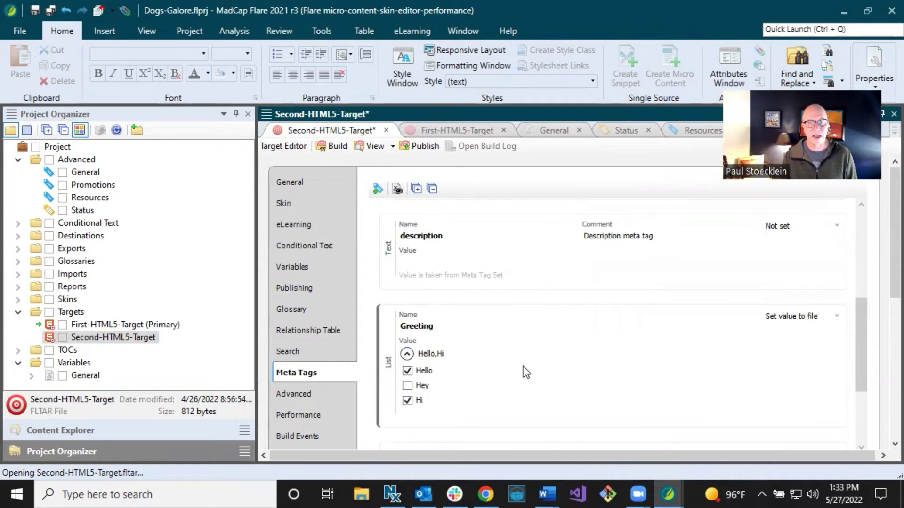
{"action": "left_click", "coordinate": [408, 371]}
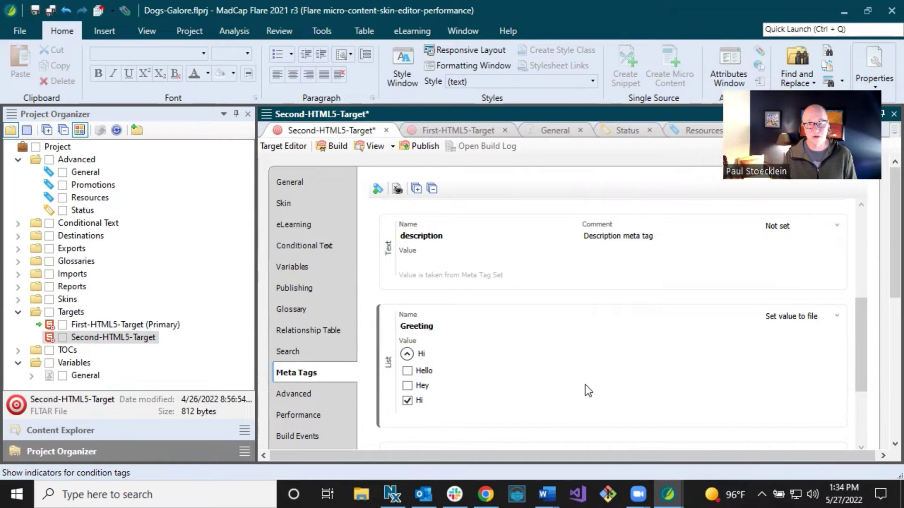
{"action": "left_click", "coordinate": [38, 8]}
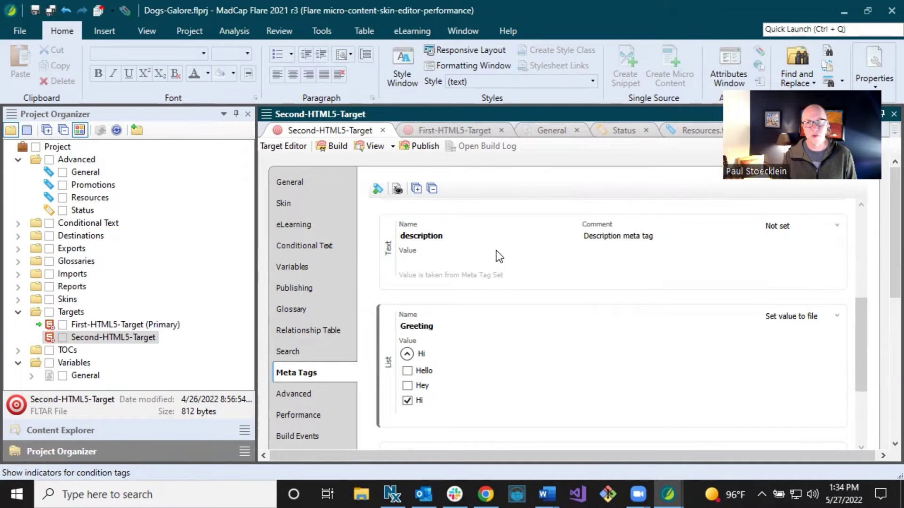
{"action": "scroll", "coordinate": [497, 253], "scroll_direction": "up", "scroll_amount": 5}
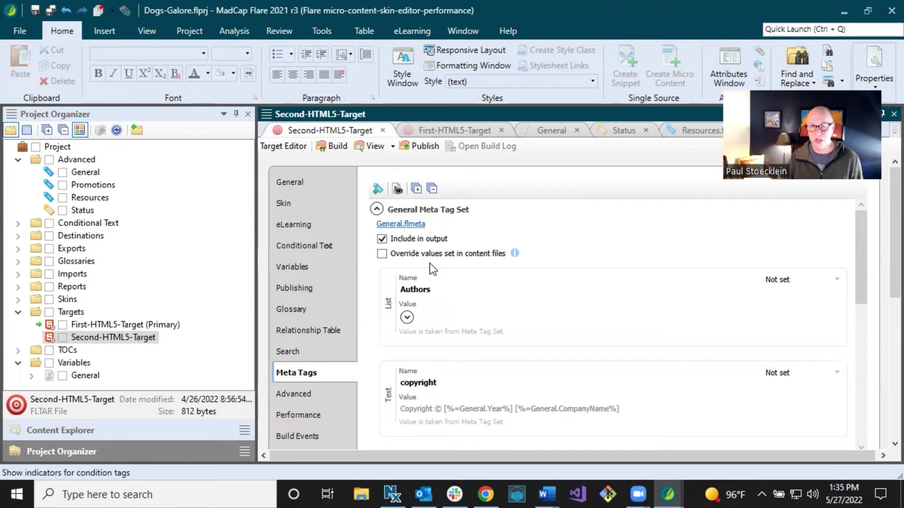
Step: Open the Australian-Shepherds topic's meta tags and check its author under Authors
{"action": "left_click", "coordinate": [126, 432]}
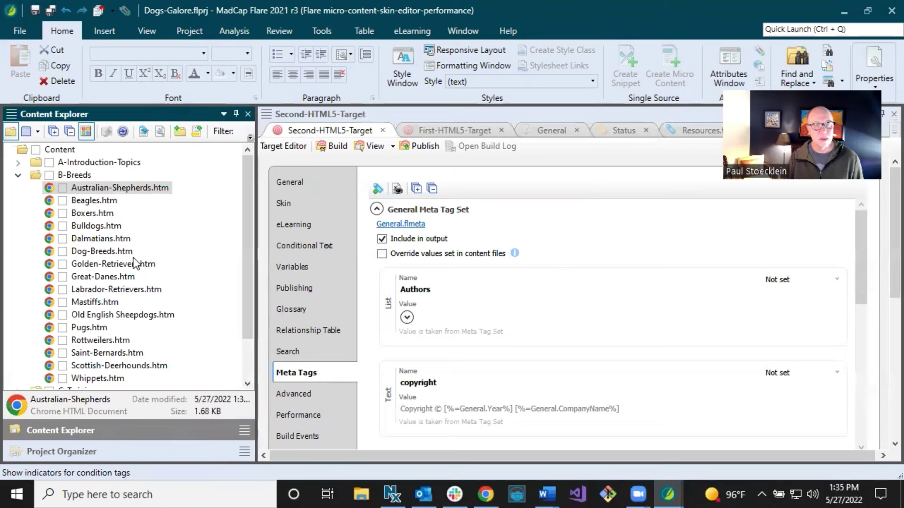
{"action": "right_click", "coordinate": [119, 190]}
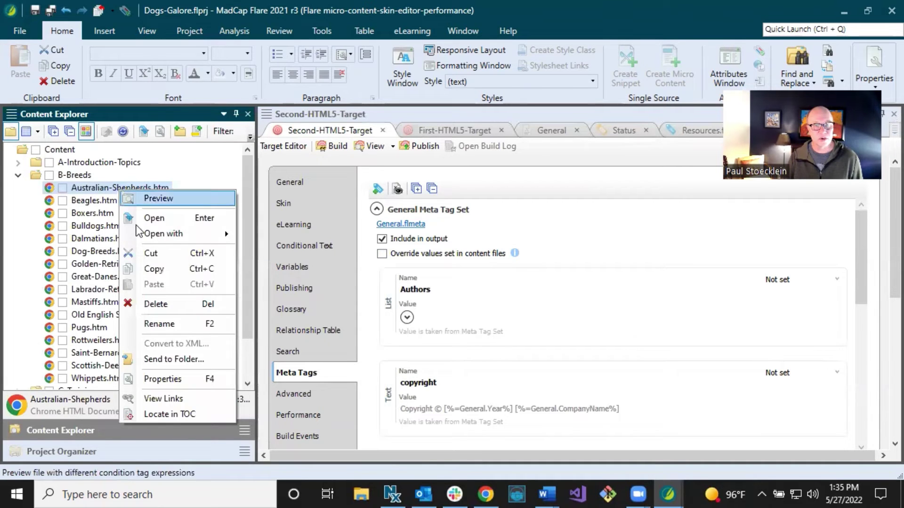
{"action": "left_click", "coordinate": [166, 385]}
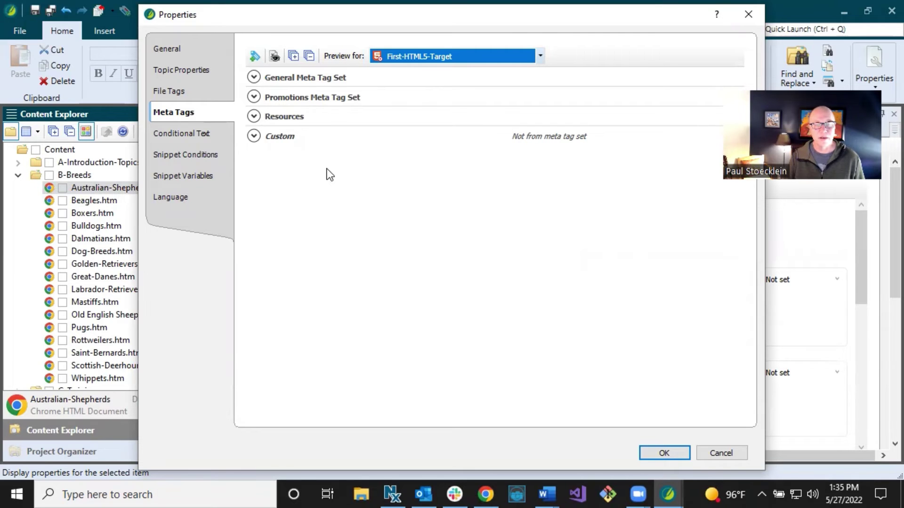
{"action": "left_click", "coordinate": [254, 78]}
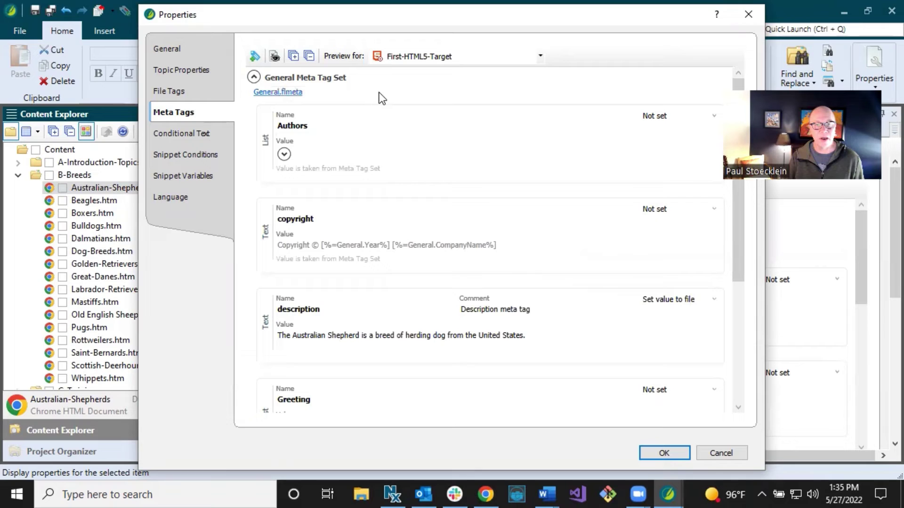
{"action": "left_click", "coordinate": [284, 154]}
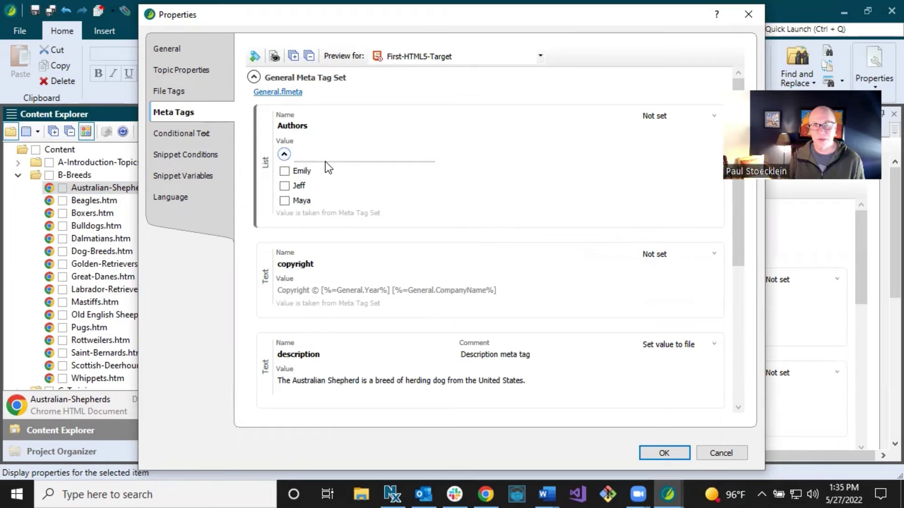
{"action": "left_click", "coordinate": [284, 201]}
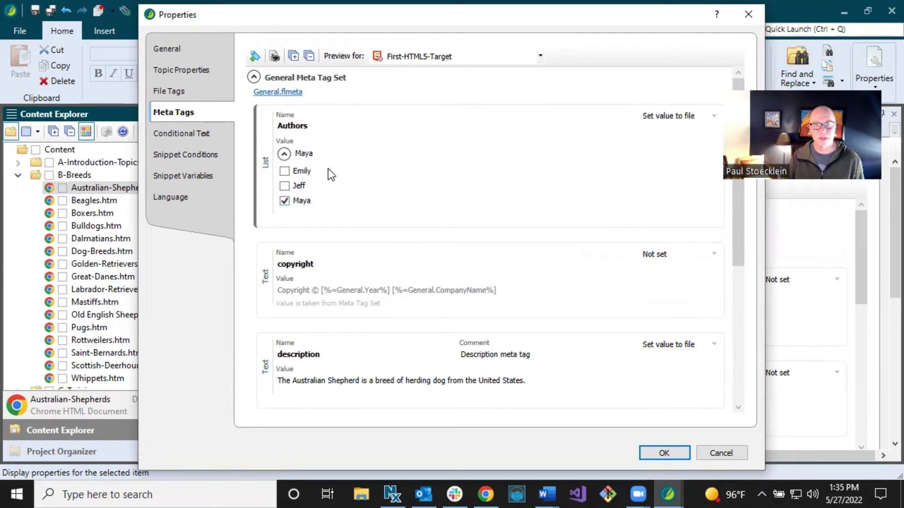
{"action": "left_click", "coordinate": [284, 155]}
Step: Check In Progress under Status and apply the topic's meta tags
{"action": "scroll", "coordinate": [309, 227], "scroll_direction": "down", "scroll_amount": 5}
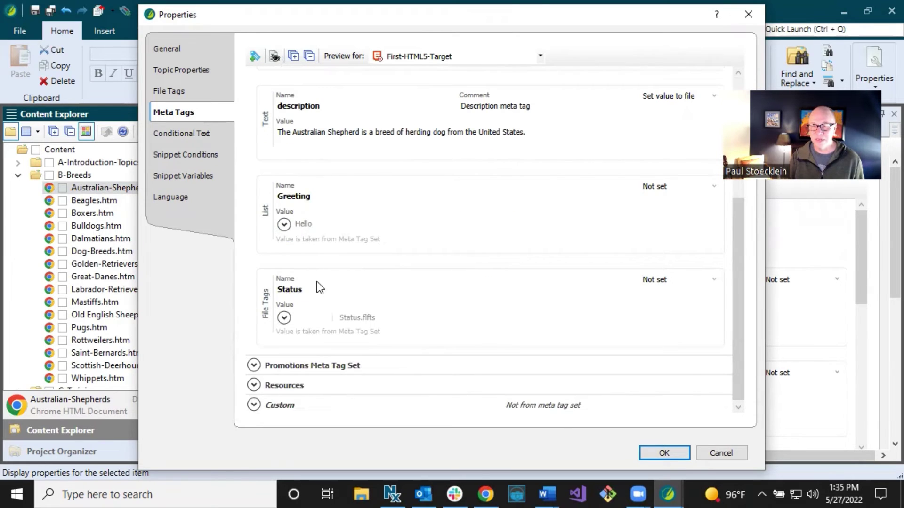
{"action": "left_click", "coordinate": [284, 318]}
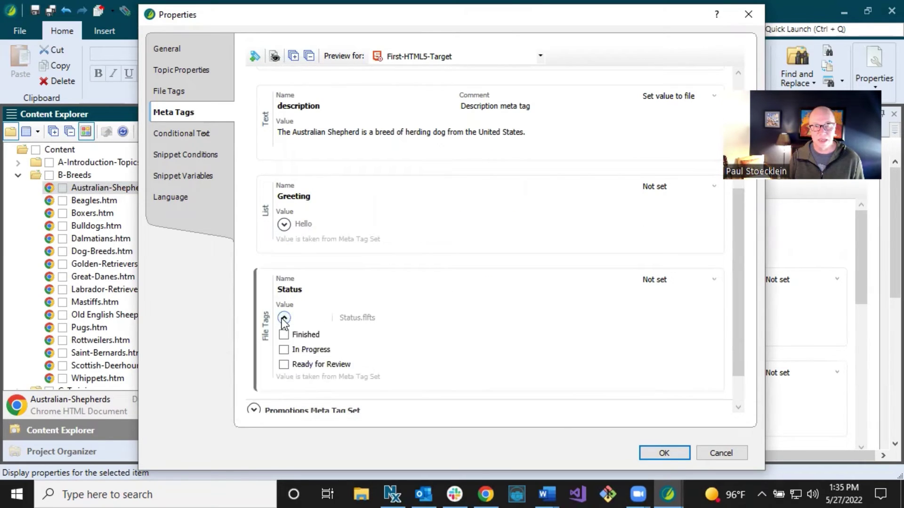
{"action": "left_click", "coordinate": [283, 349]}
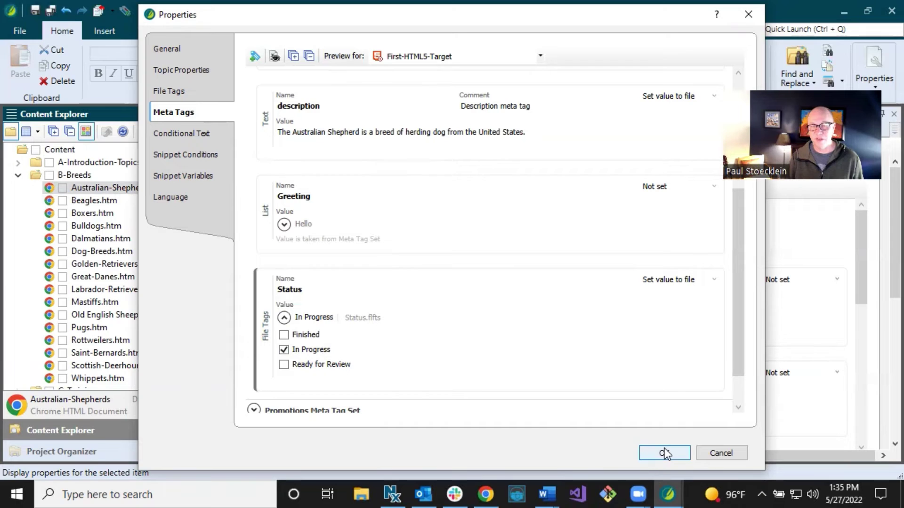
{"action": "scroll", "coordinate": [569, 322], "scroll_direction": "up", "scroll_amount": 5}
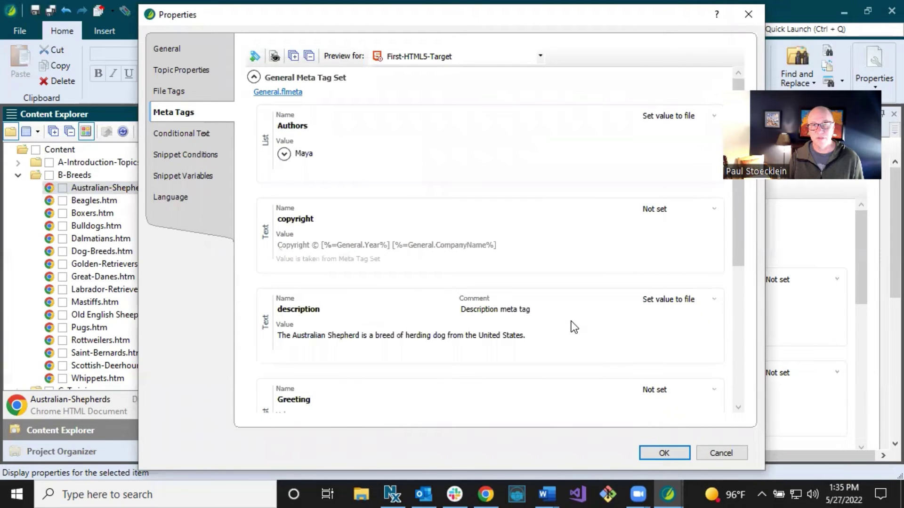
{"action": "left_click", "coordinate": [257, 79]}
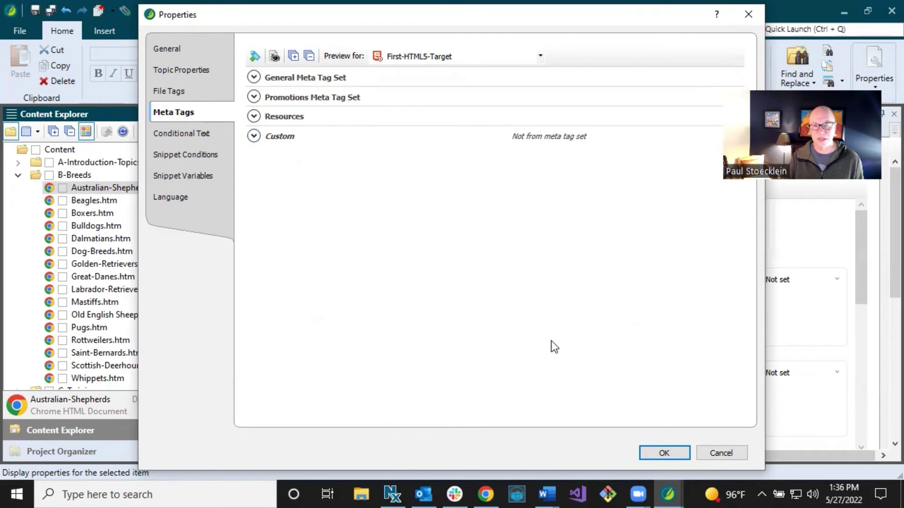
{"action": "left_click", "coordinate": [663, 454]}
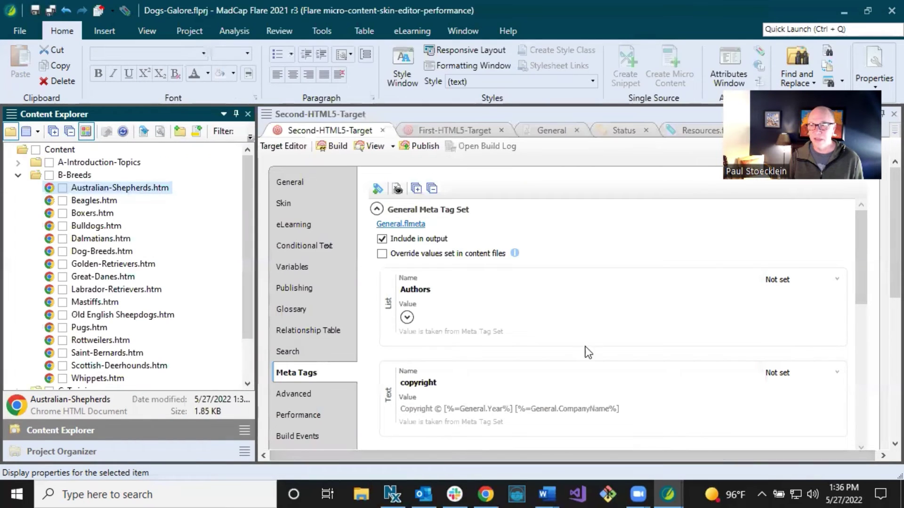
Step: Check the Beagles topic's author under Authors and In Progress under Status in its General Meta Tag Set
{"action": "right_click", "coordinate": [94, 203]}
{"action": "left_click", "coordinate": [146, 393]}
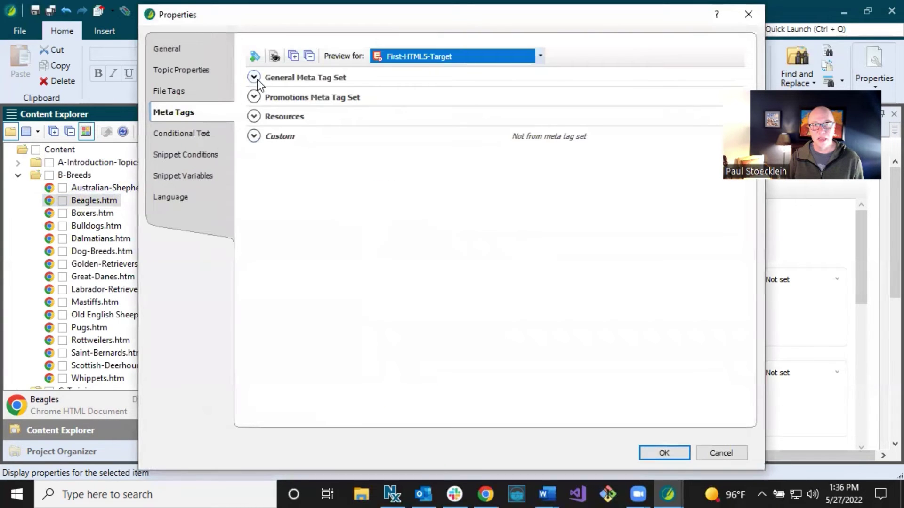
{"action": "left_click", "coordinate": [254, 78]}
{"action": "left_click", "coordinate": [284, 155]}
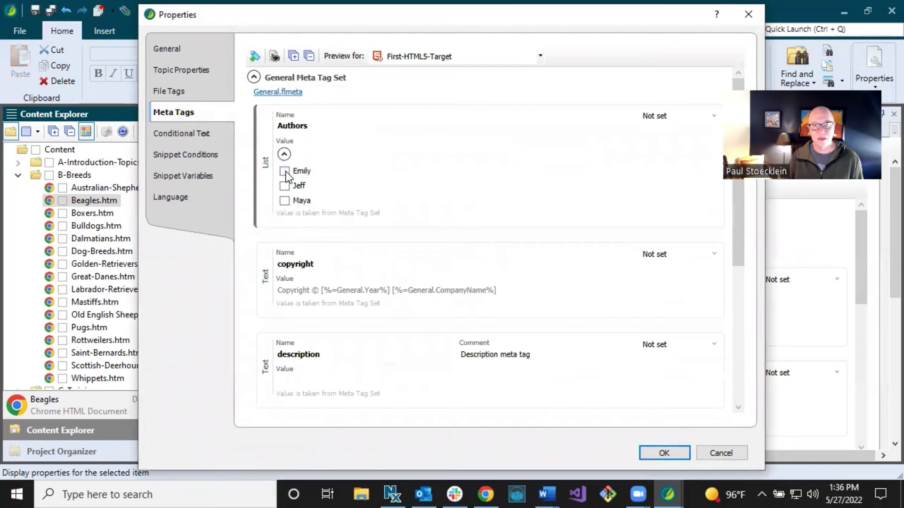
{"action": "left_click", "coordinate": [284, 186]}
{"action": "scroll", "coordinate": [388, 242], "scroll_direction": "down", "scroll_amount": 6}
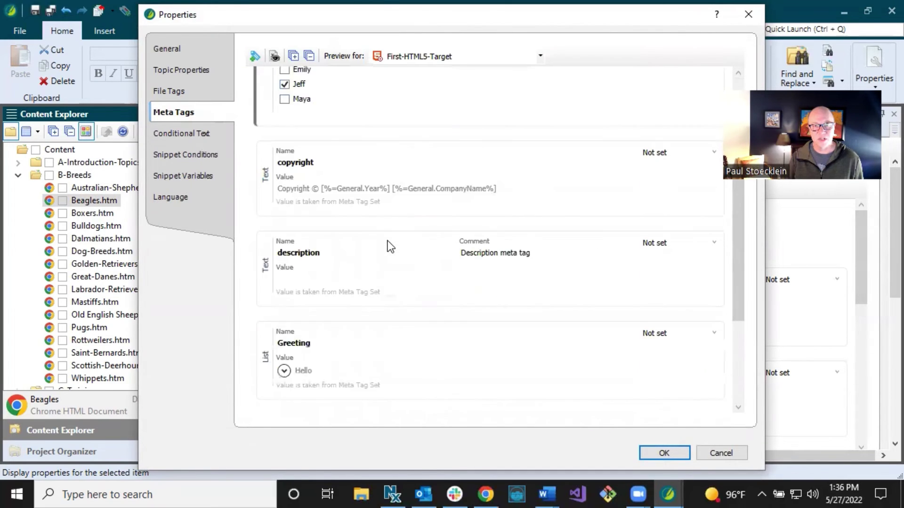
{"action": "left_click", "coordinate": [284, 317]}
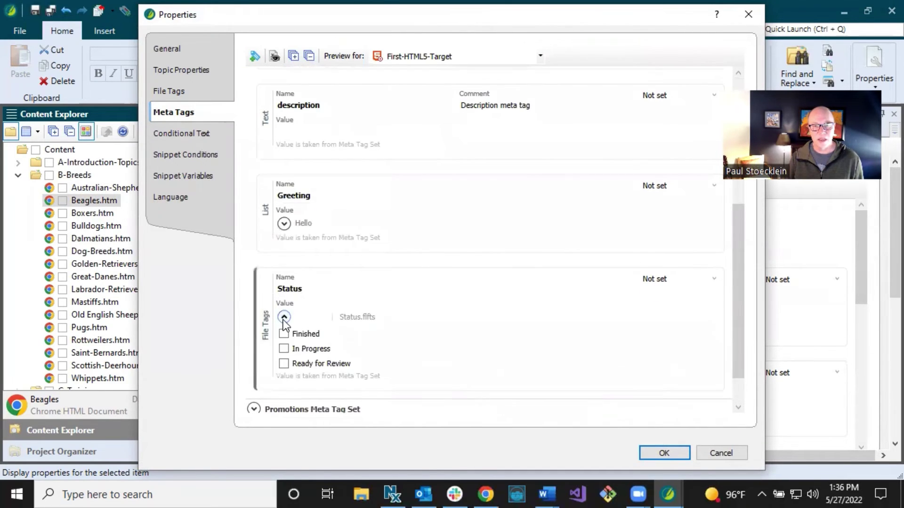
{"action": "left_click", "coordinate": [283, 349]}
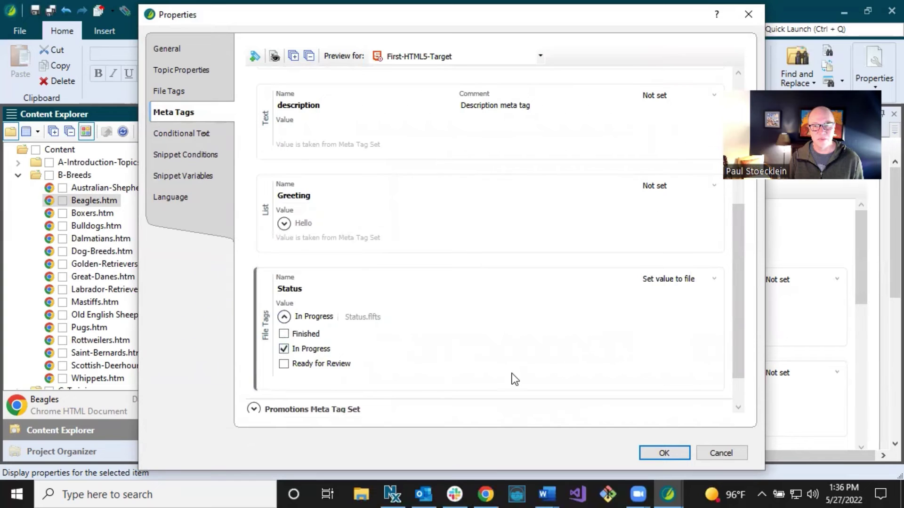
{"action": "left_click", "coordinate": [664, 453]}
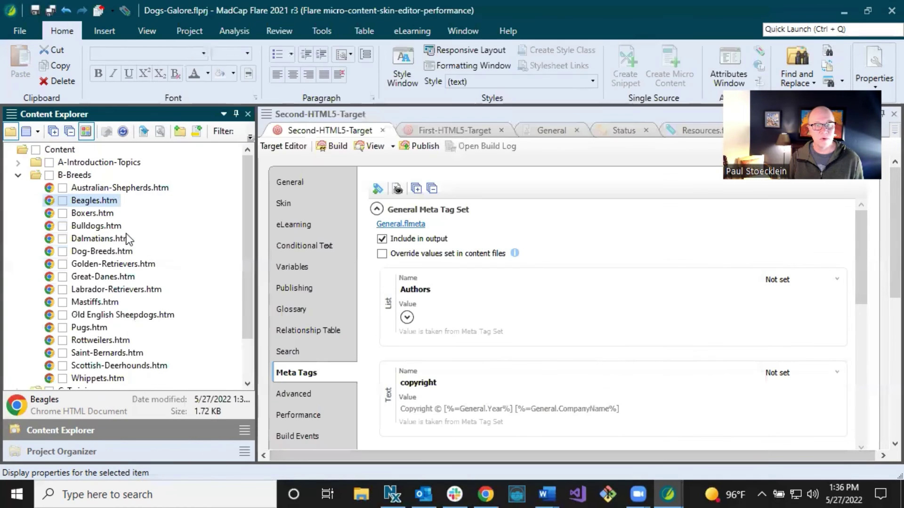
Step: Check the Boxers topic's author under Authors and Ready for Review under Status, then apply
{"action": "right_click", "coordinate": [93, 214]}
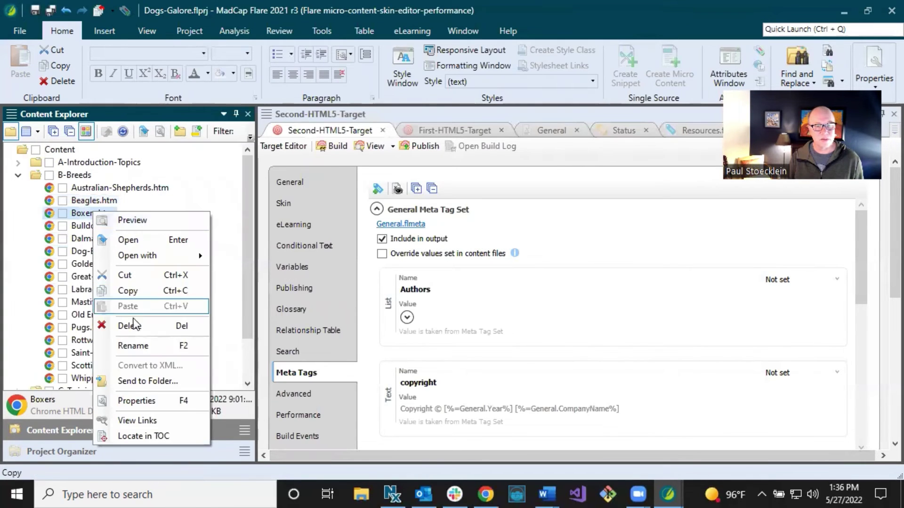
{"action": "left_click", "coordinate": [150, 401]}
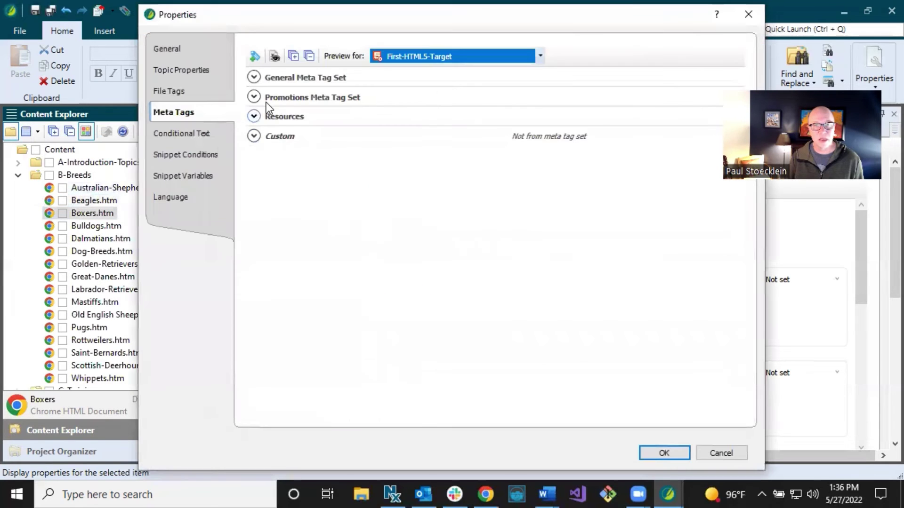
{"action": "left_click", "coordinate": [254, 77]}
{"action": "left_click", "coordinate": [283, 153]}
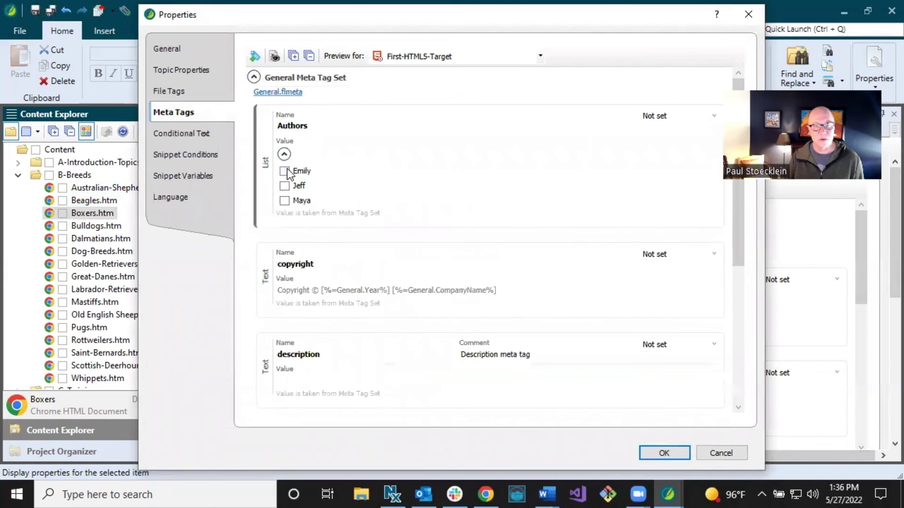
{"action": "left_click", "coordinate": [284, 171]}
{"action": "scroll", "coordinate": [301, 292], "scroll_direction": "down", "scroll_amount": 5}
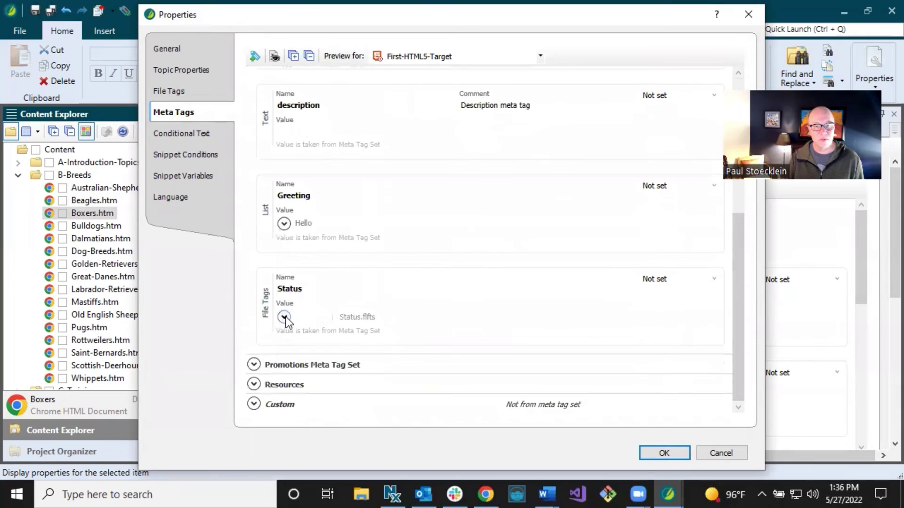
{"action": "left_click", "coordinate": [284, 317]}
{"action": "left_click", "coordinate": [283, 363]}
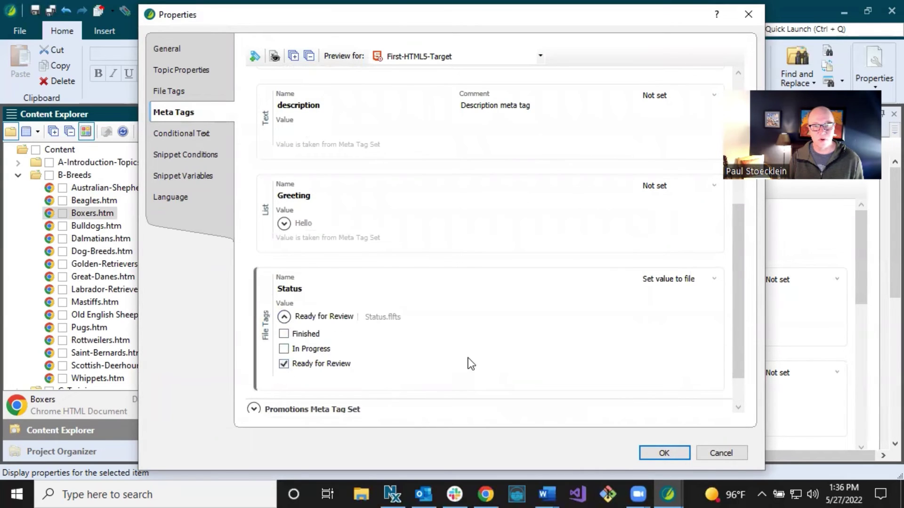
{"action": "left_click", "coordinate": [670, 452]}
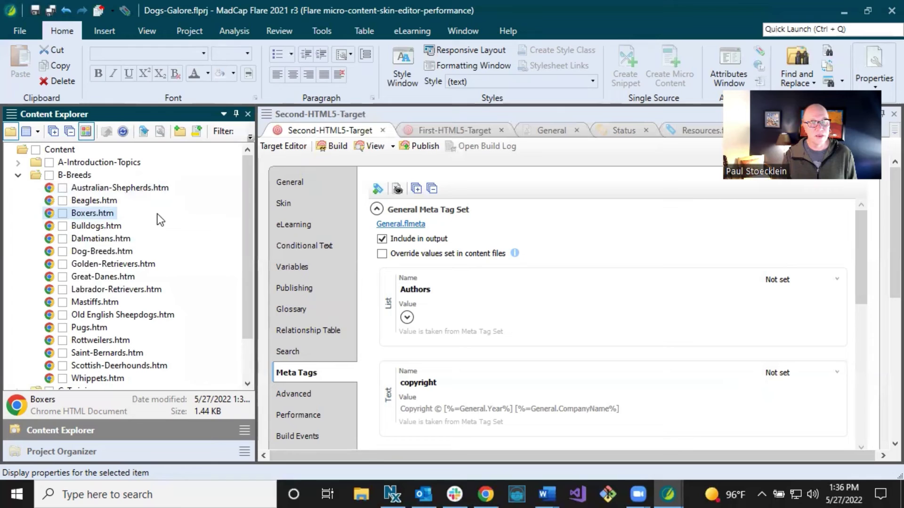
Step: Check two authors under Authors in the C-Training folder's General Meta Tag Set and apply
{"action": "left_click", "coordinate": [19, 176]}
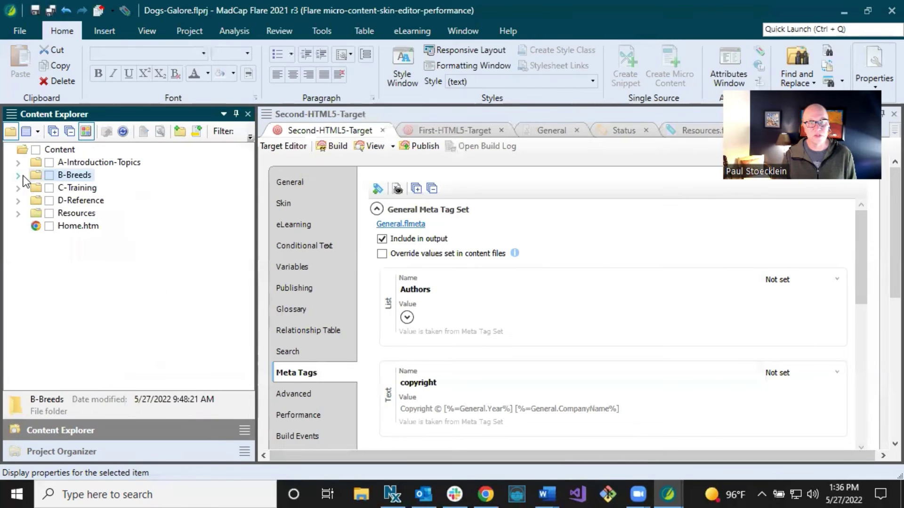
{"action": "double_click", "coordinate": [76, 189]}
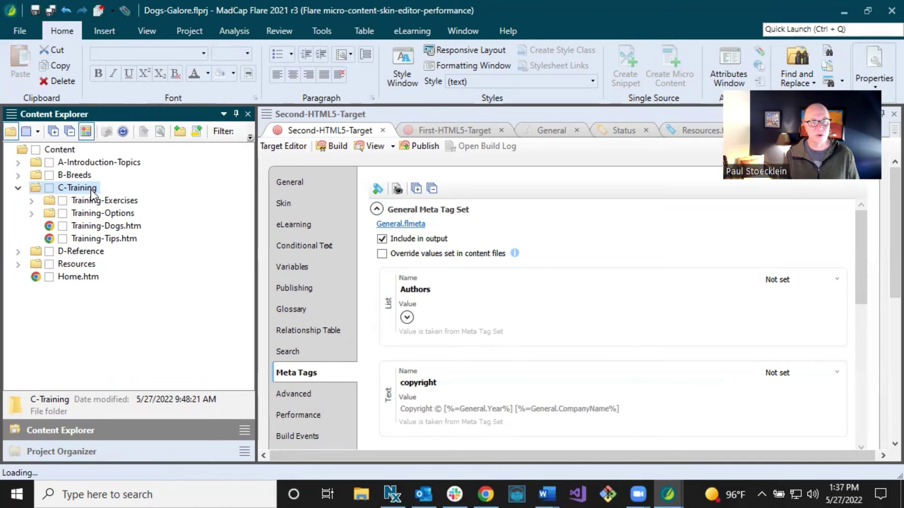
{"action": "right_click", "coordinate": [92, 190]}
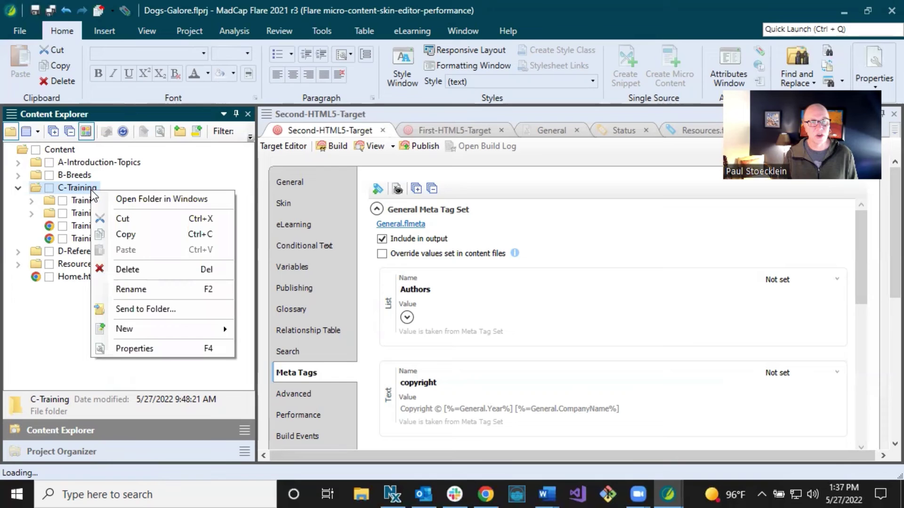
{"action": "left_click", "coordinate": [140, 344]}
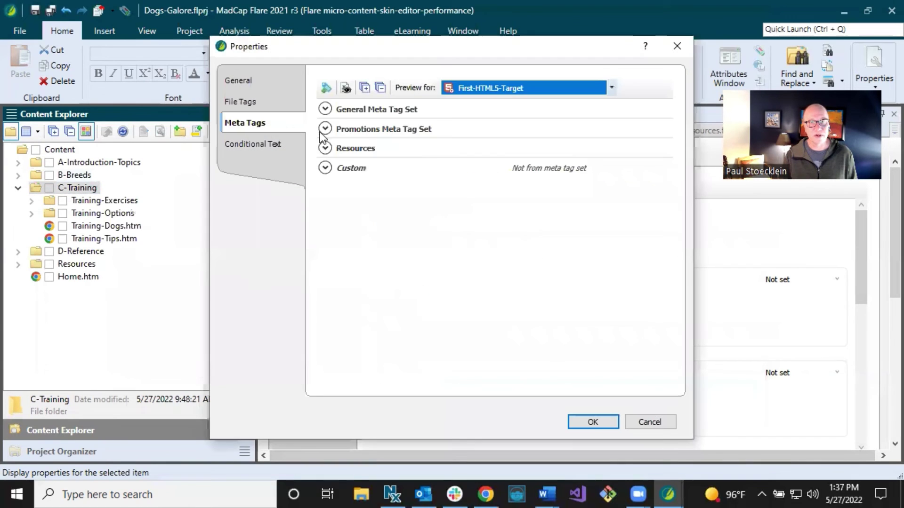
{"action": "left_click", "coordinate": [324, 108]}
{"action": "left_click", "coordinate": [355, 186]}
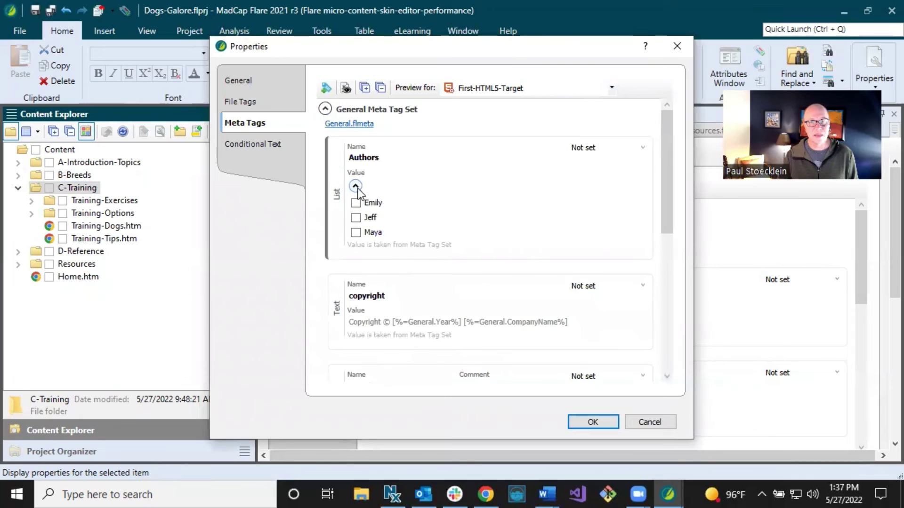
{"action": "left_click", "coordinate": [356, 202]}
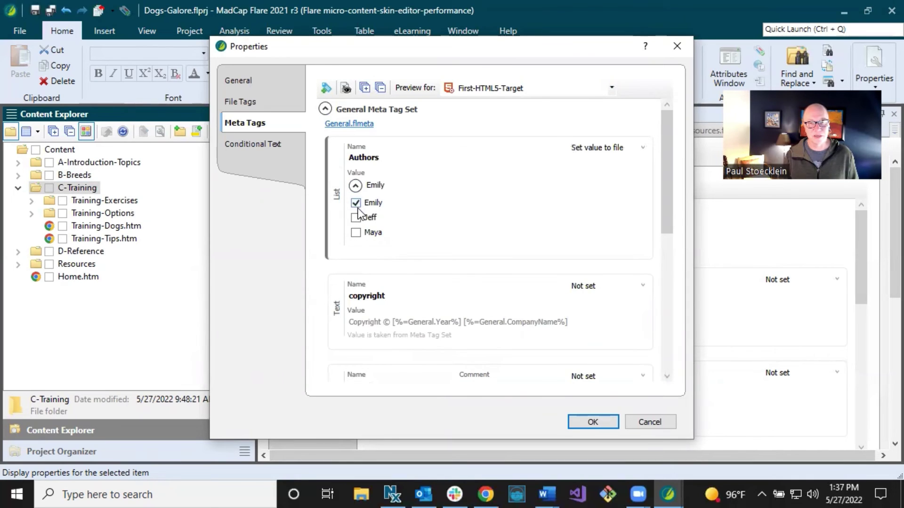
{"action": "left_click", "coordinate": [357, 218]}
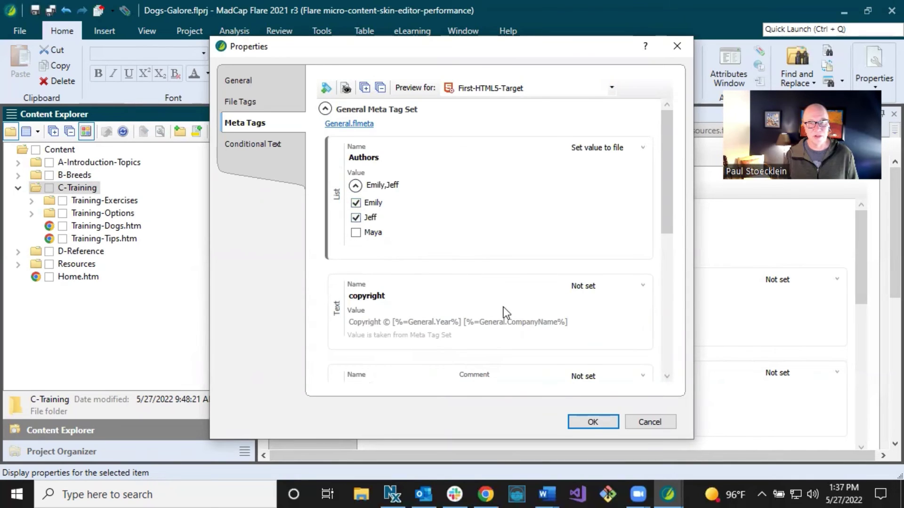
{"action": "left_click", "coordinate": [592, 421]}
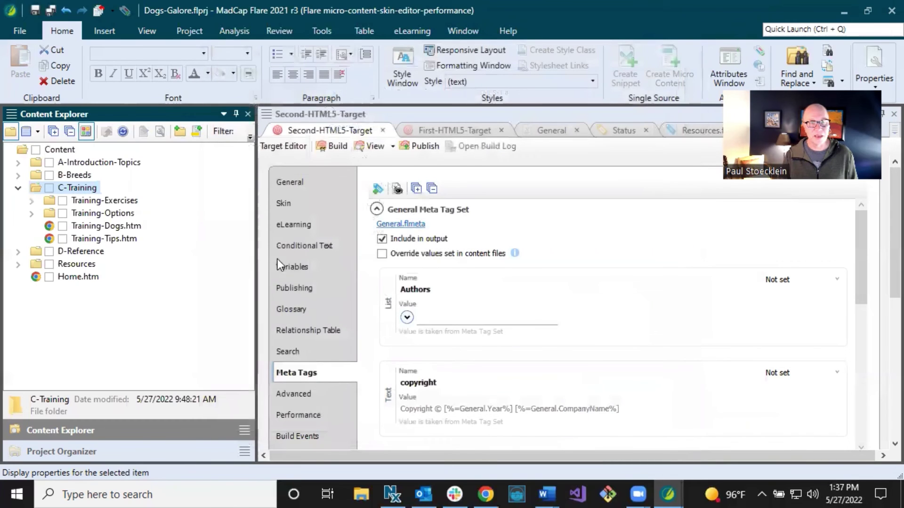
{"action": "right_click", "coordinate": [123, 229]}
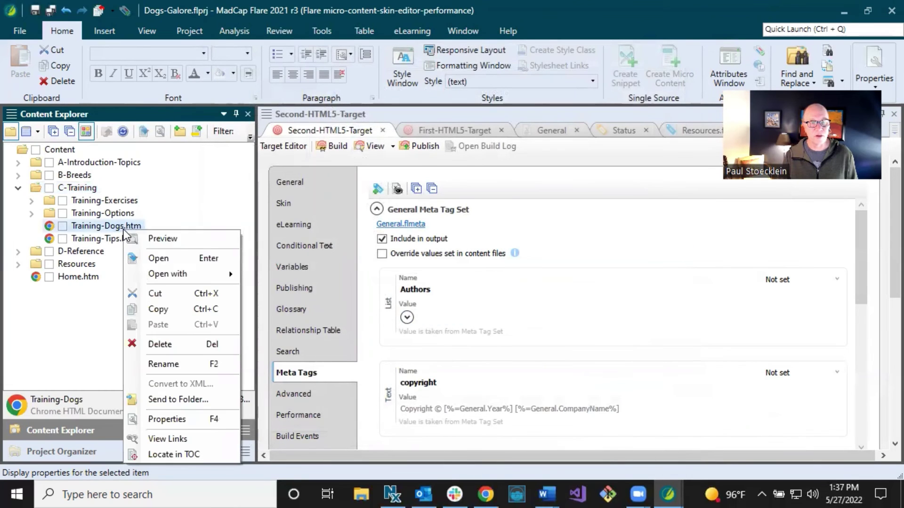
{"action": "left_click", "coordinate": [188, 418]}
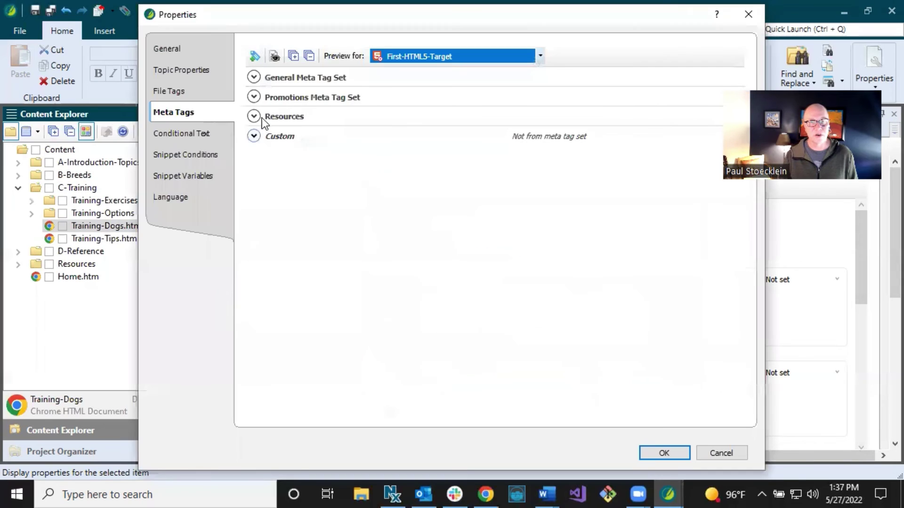
{"action": "left_click", "coordinate": [253, 77]}
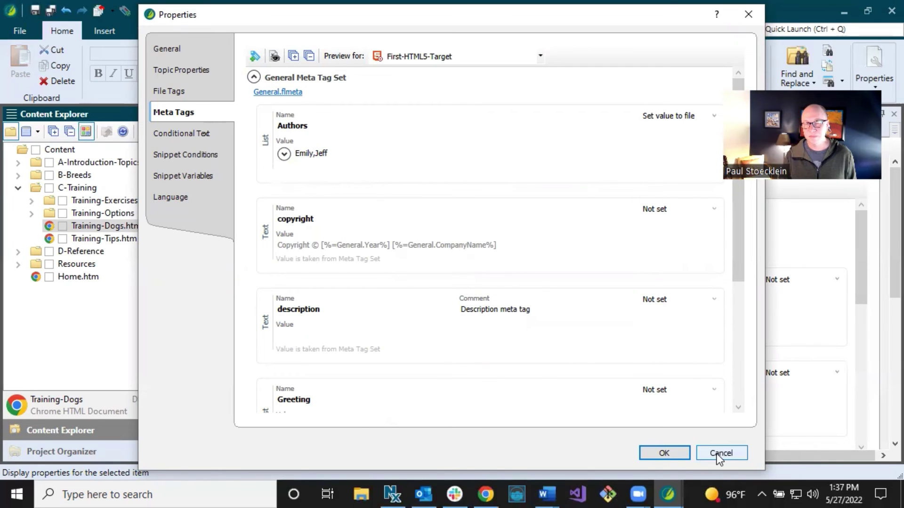
{"action": "left_click", "coordinate": [679, 452]}
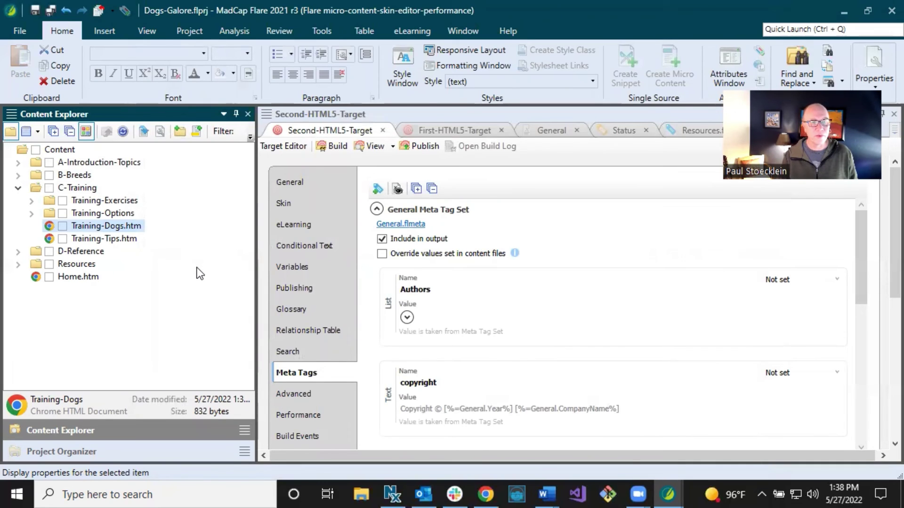
{"action": "right_click", "coordinate": [136, 226]}
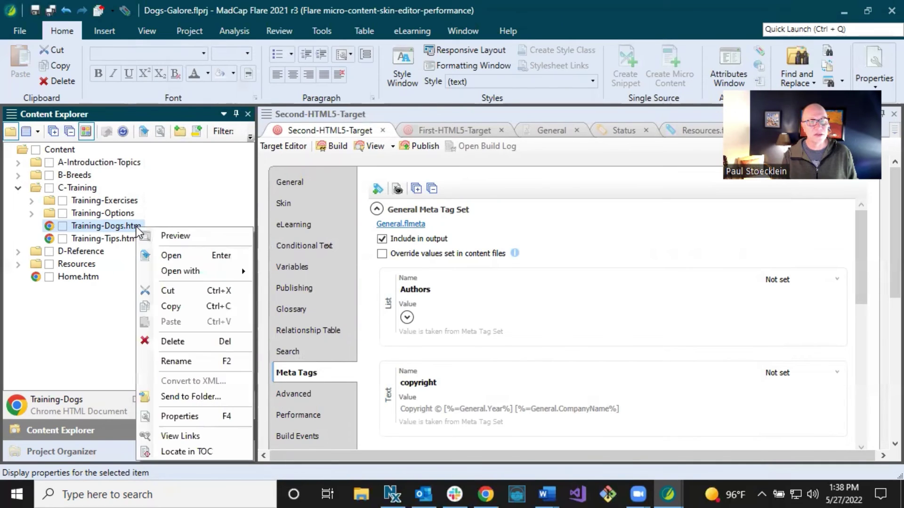
Step: Preview the Training-Dogs topic's General meta tags for Second-HTML5-Target in its properties
{"action": "left_click", "coordinate": [204, 412]}
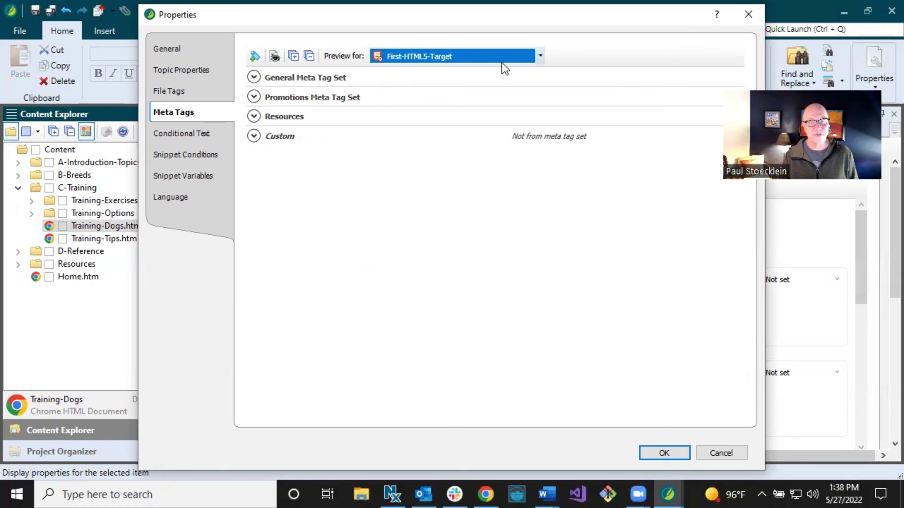
{"action": "left_click", "coordinate": [254, 77]}
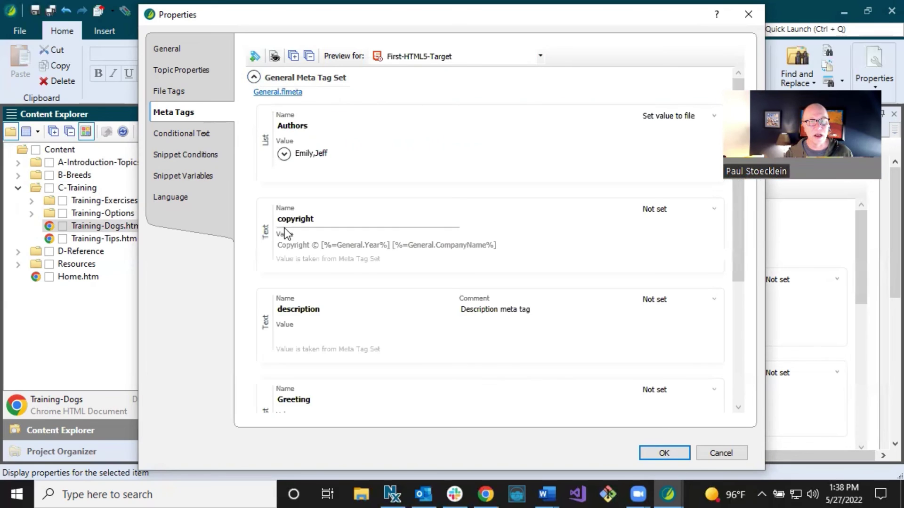
{"action": "scroll", "coordinate": [364, 279], "scroll_direction": "down", "scroll_amount": 3}
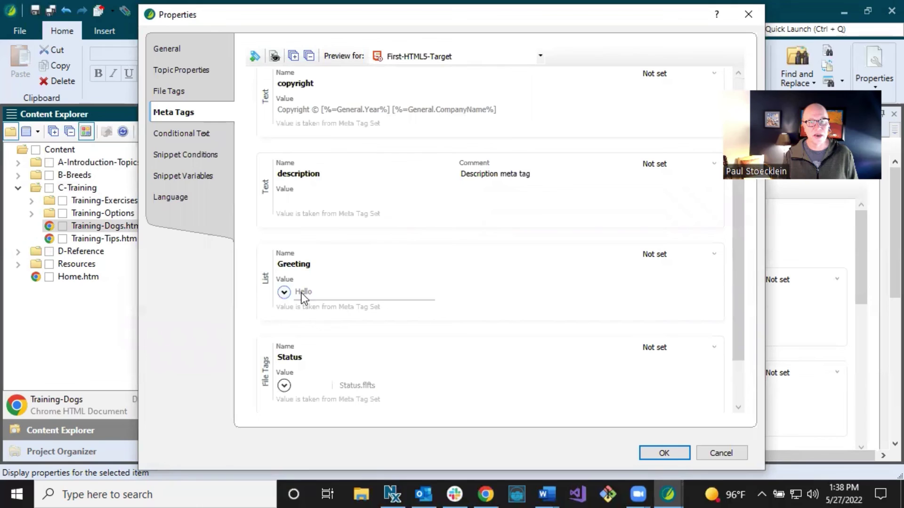
{"action": "scroll", "coordinate": [326, 305], "scroll_direction": "up", "scroll_amount": 3}
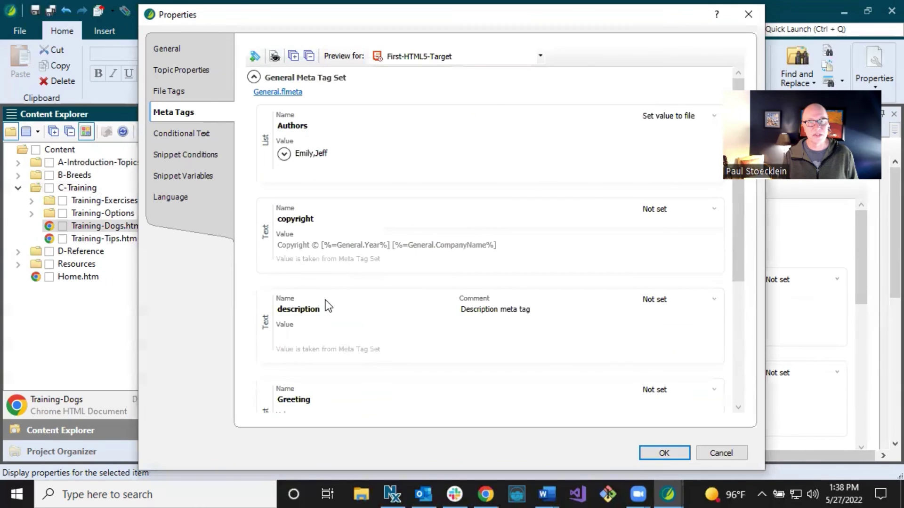
{"action": "left_click", "coordinate": [541, 56]}
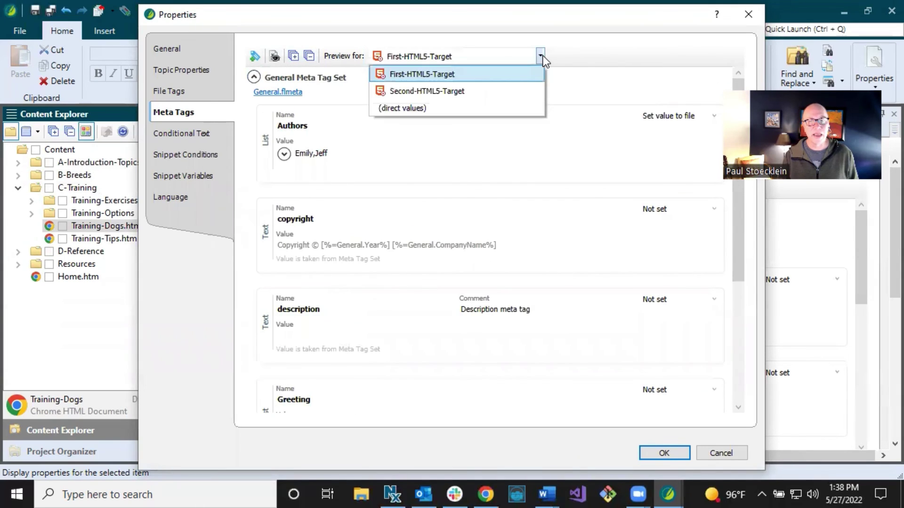
{"action": "left_click", "coordinate": [473, 94]}
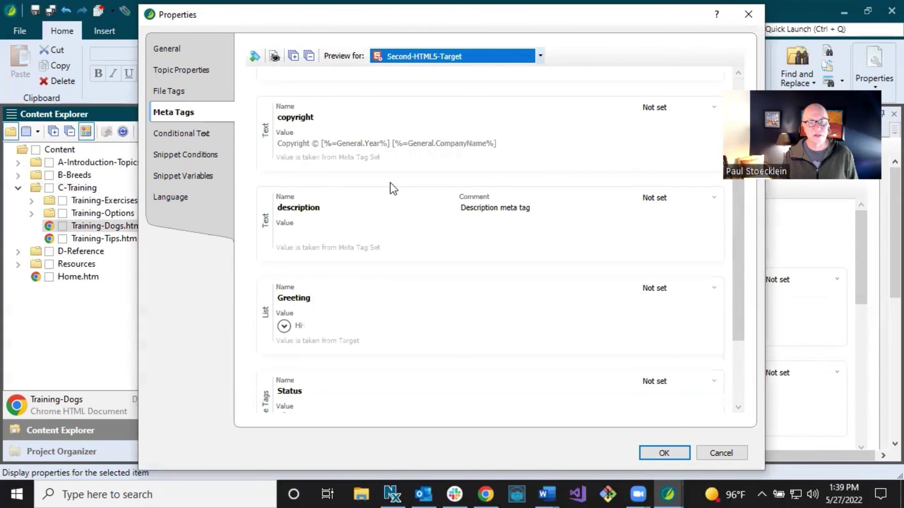
{"action": "scroll", "coordinate": [391, 183], "scroll_direction": "down", "scroll_amount": 2}
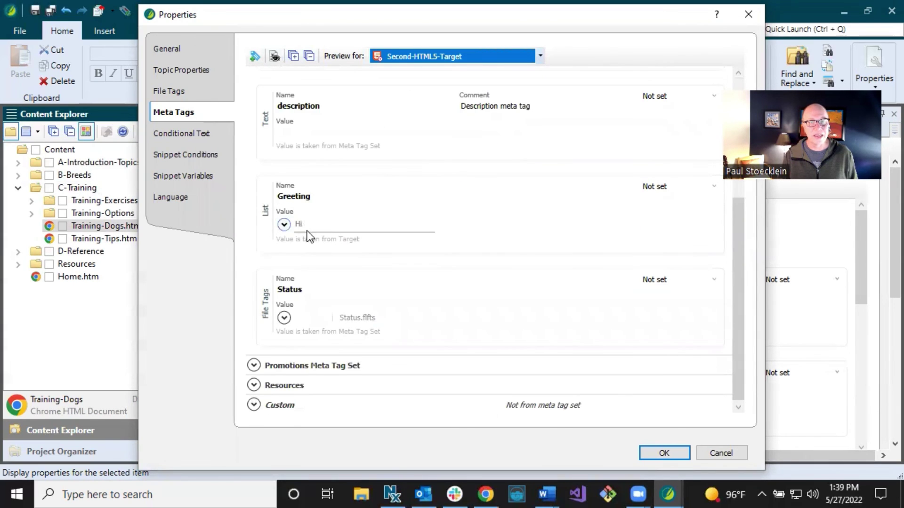
{"action": "scroll", "coordinate": [390, 230], "scroll_direction": "up", "scroll_amount": 3}
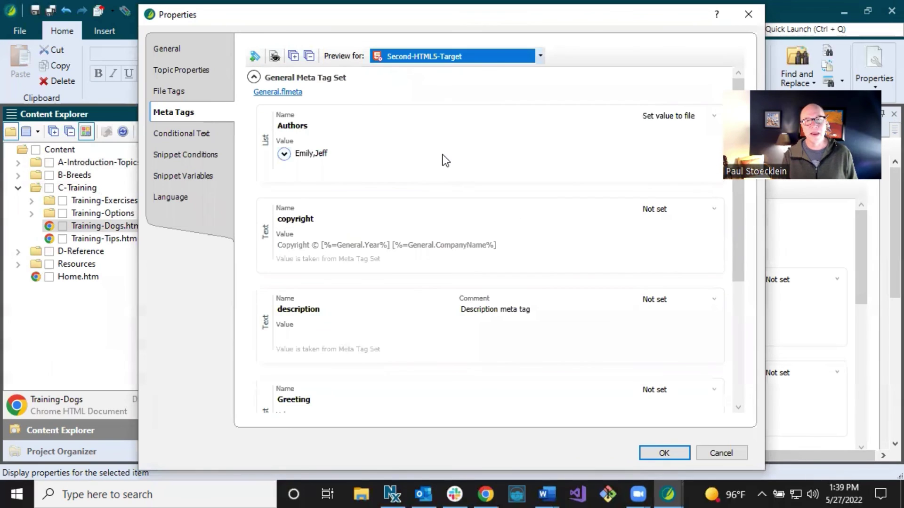